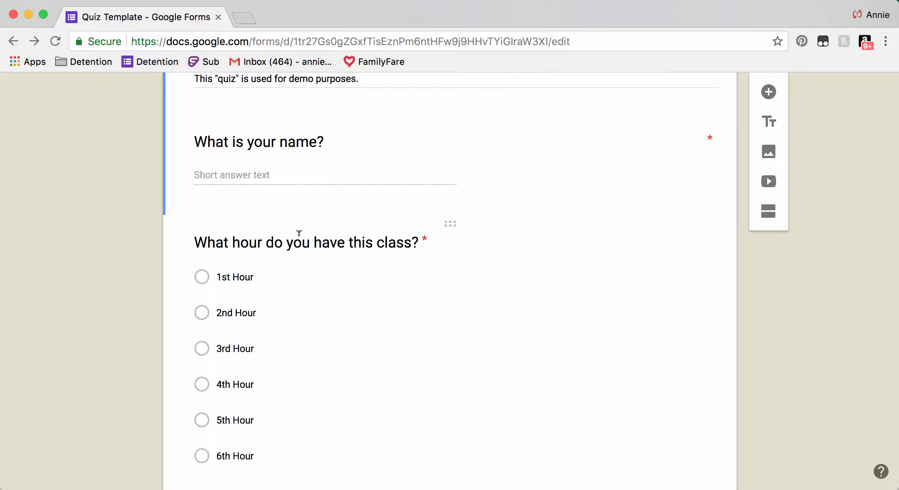
Bring up question 1's answer key, showing 5 as the correct answer.
scroll(300, 233, down, 10)
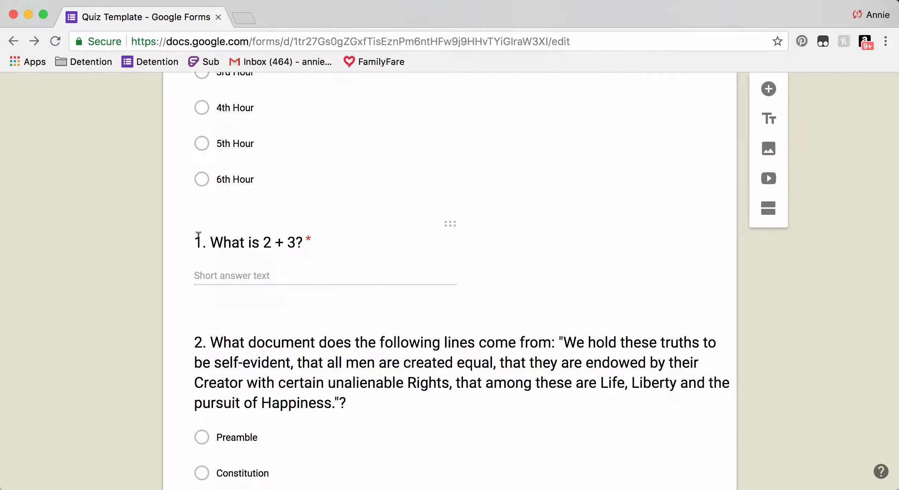
scroll(200, 235, down, 2)
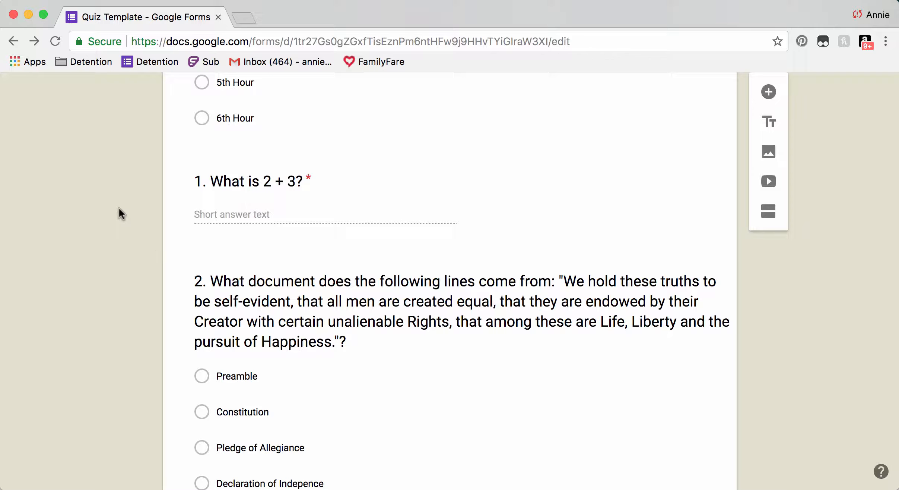
click(266, 188)
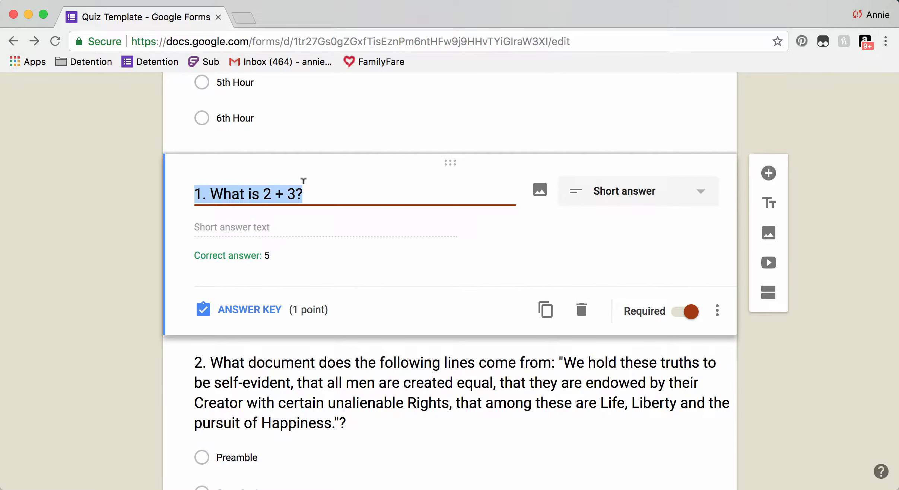
click(237, 316)
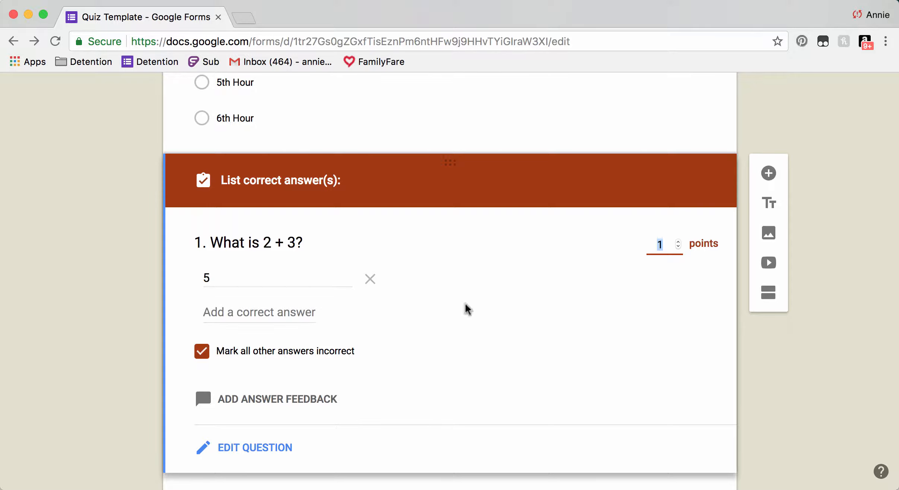
Keep question 1 worth 1 point and move on to question 2.
click(678, 241)
click(678, 248)
click(690, 280)
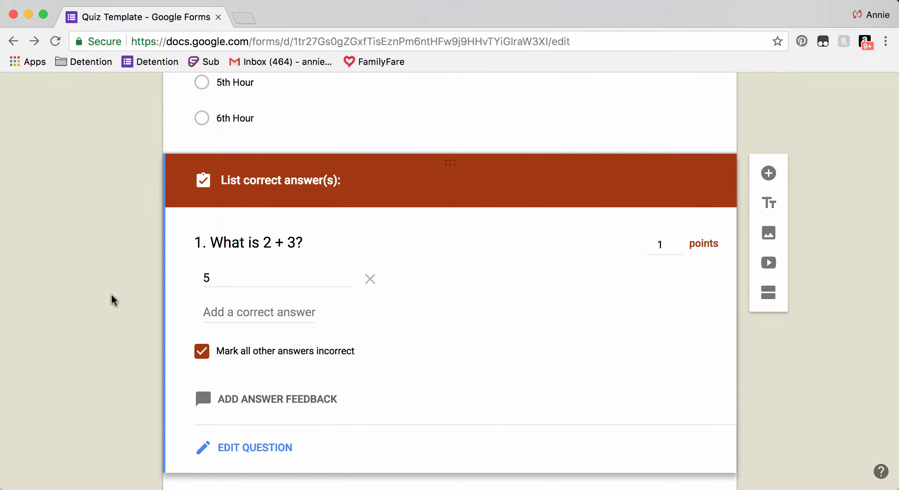
scroll(106, 291, down, 7)
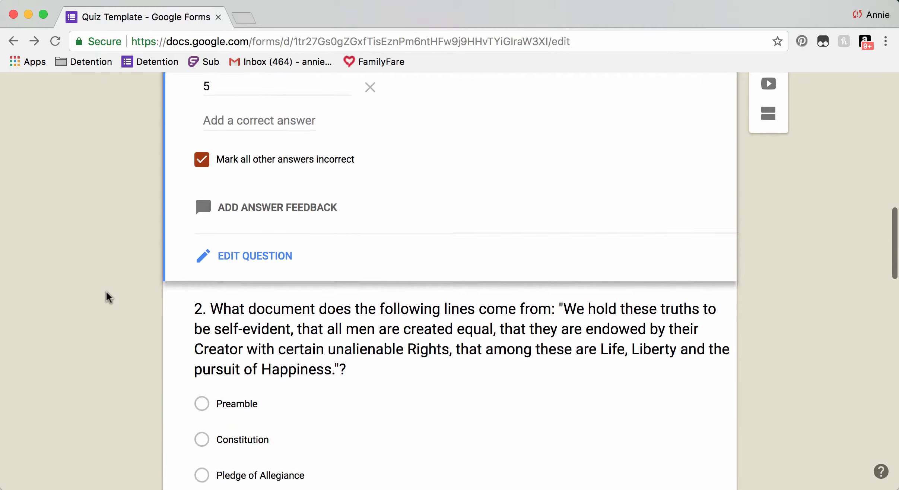
click(295, 243)
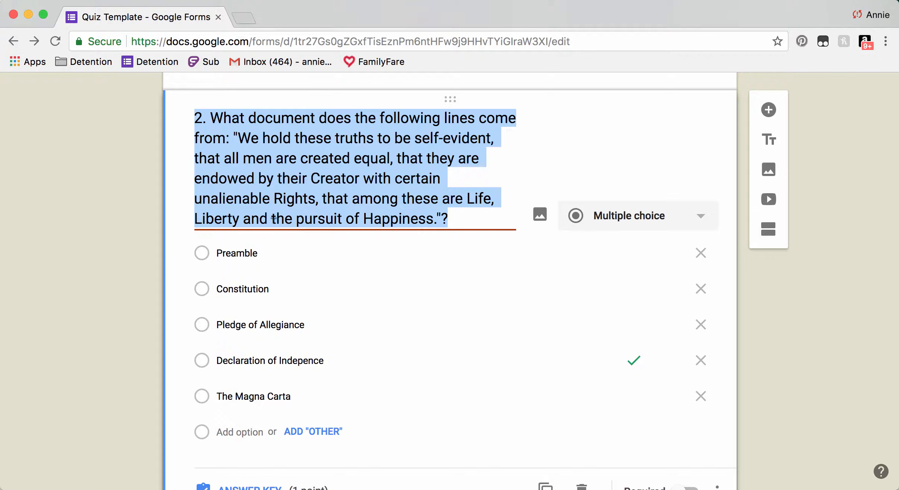
Show question 2's answer key: Declaration of Indepence correct, worth 1 point.
scroll(261, 456, down, 1)
click(254, 457)
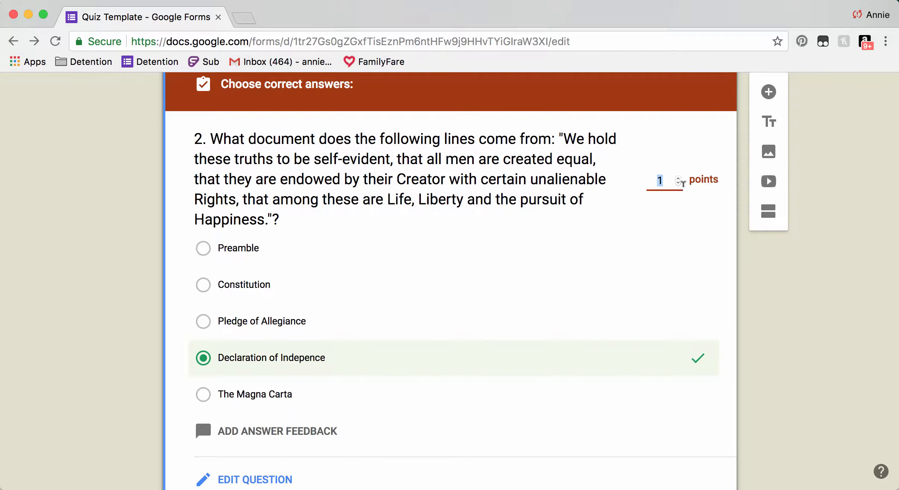
scroll(403, 226, down, 2)
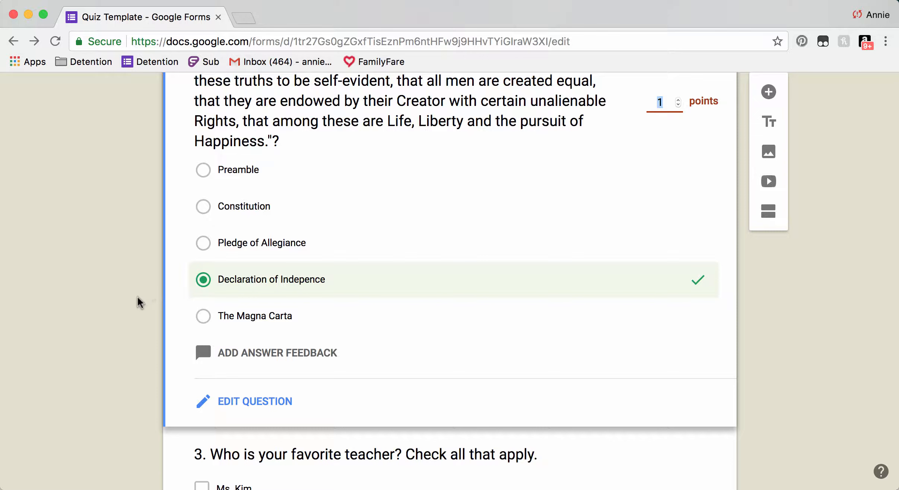
scroll(138, 296, up, 3)
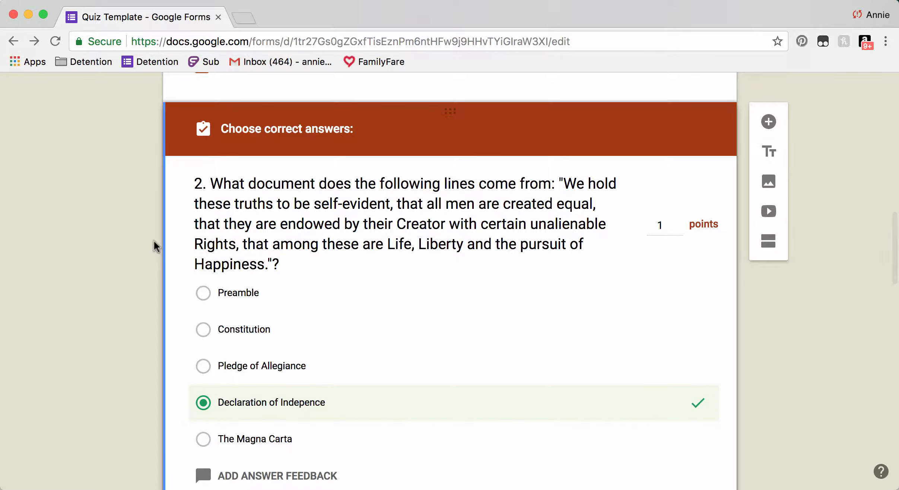
scroll(287, 151, down, 6)
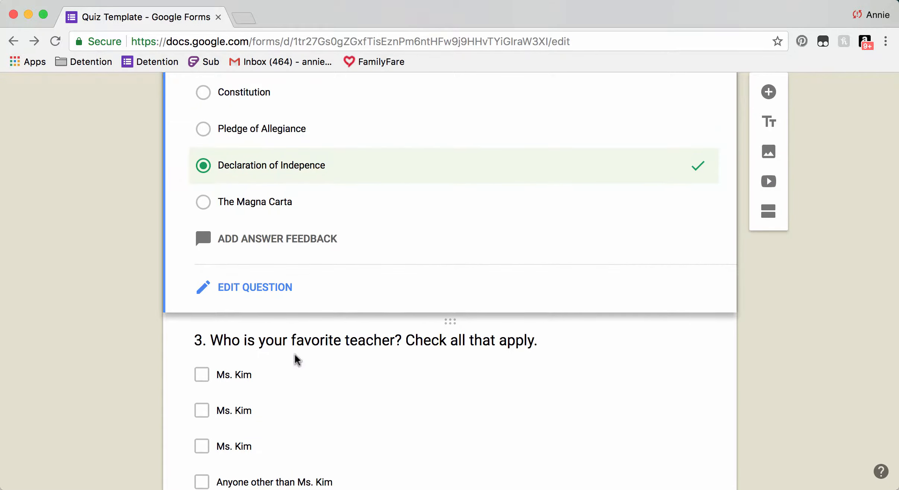
Show question 3's answer key: the four Ms. Kim choices correct for 4 points.
click(297, 359)
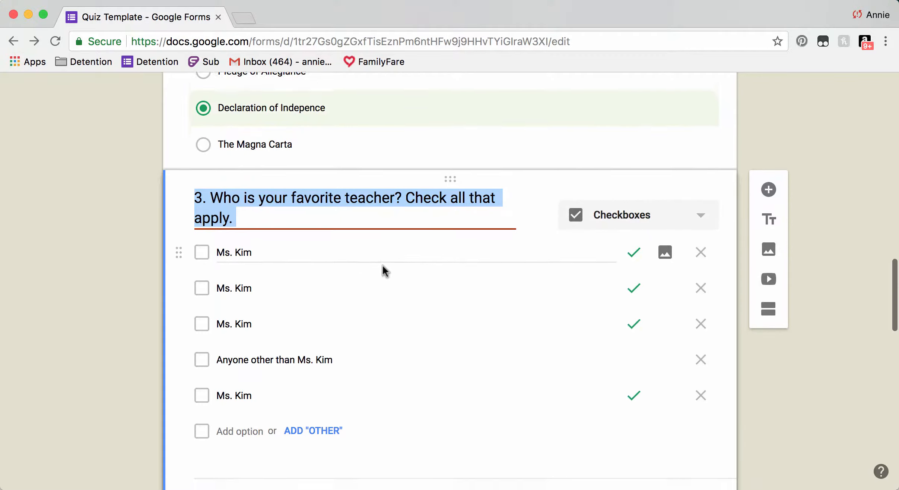
scroll(320, 433, down, 2)
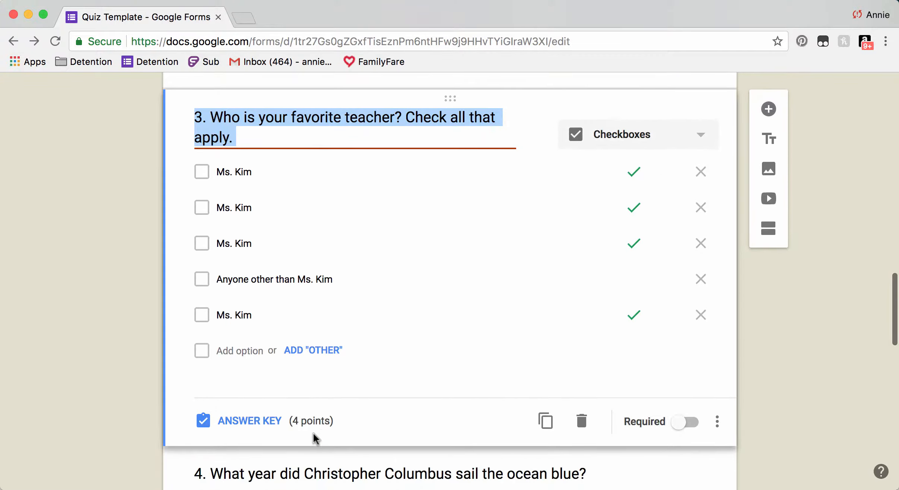
click(262, 420)
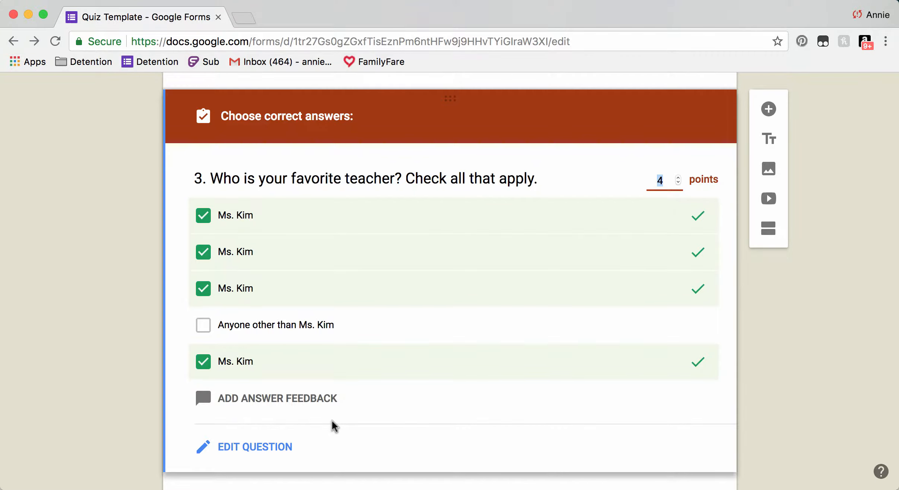
click(131, 348)
In question 4's answer key, mark every answer other than 1492 incorrect.
scroll(131, 348, down, 5)
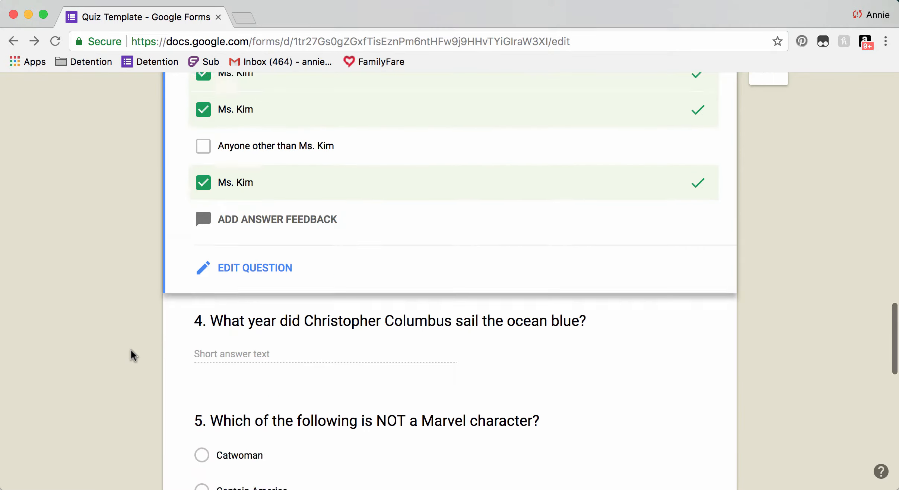
click(262, 211)
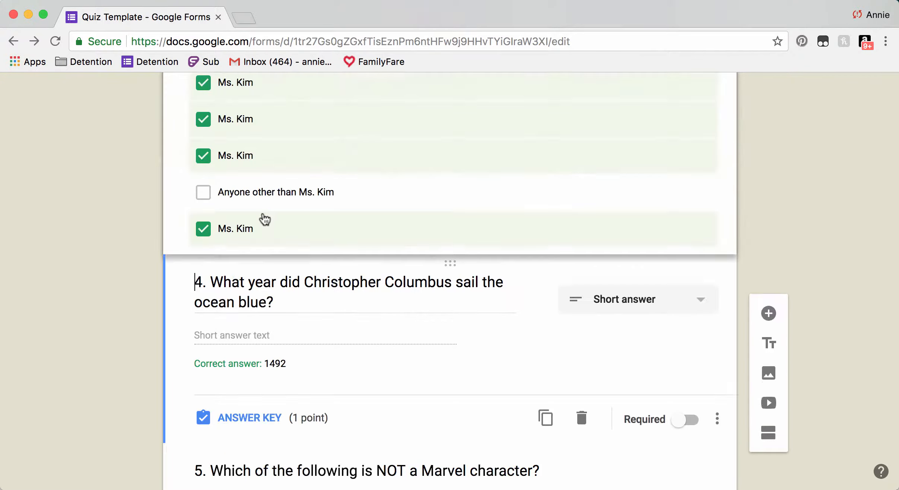
click(256, 417)
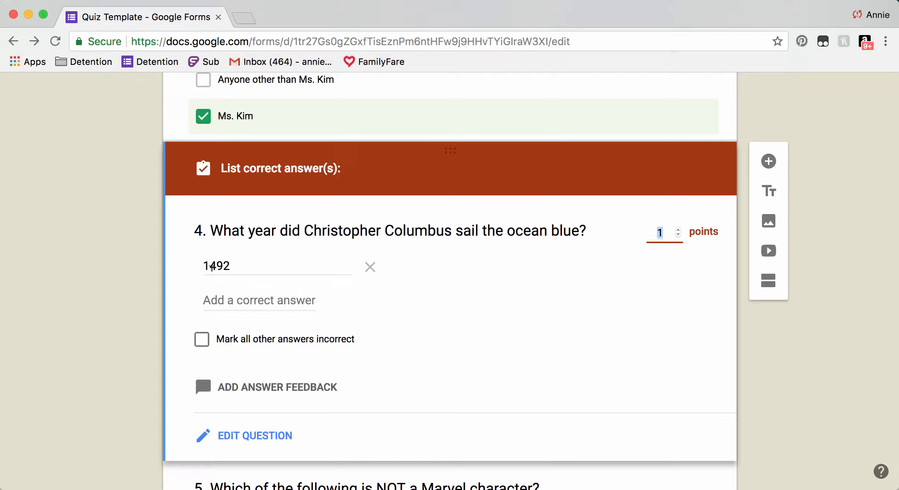
click(201, 346)
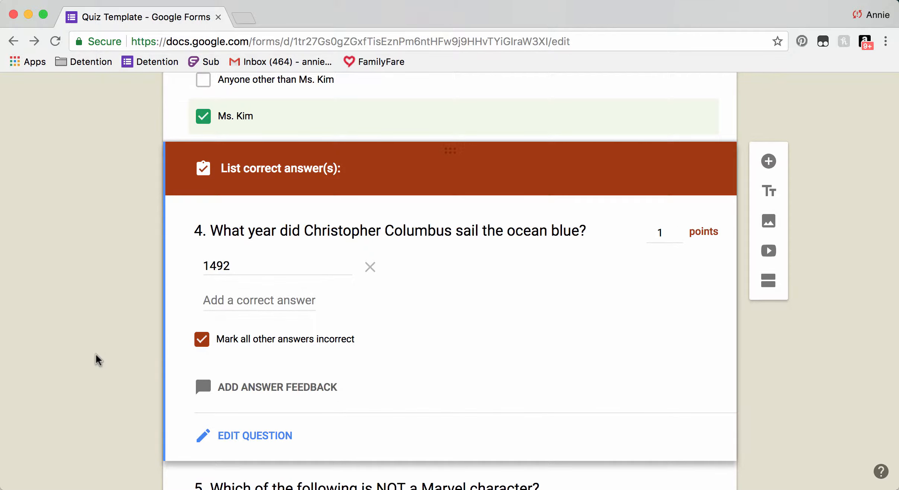
Check questions 5–7 keys: Wonder Woman, SpongBob and 'To be or not to be?' correct.
scroll(95, 353, down, 6)
click(395, 289)
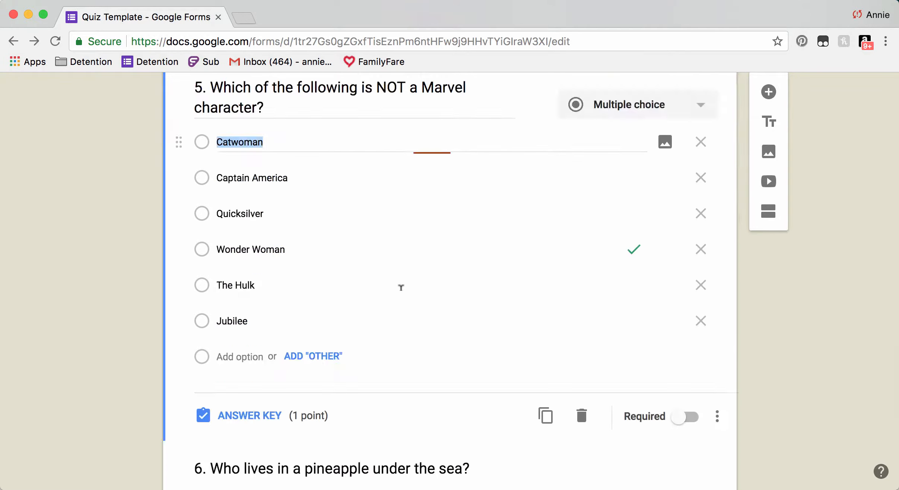
scroll(401, 288, down, 3)
click(273, 295)
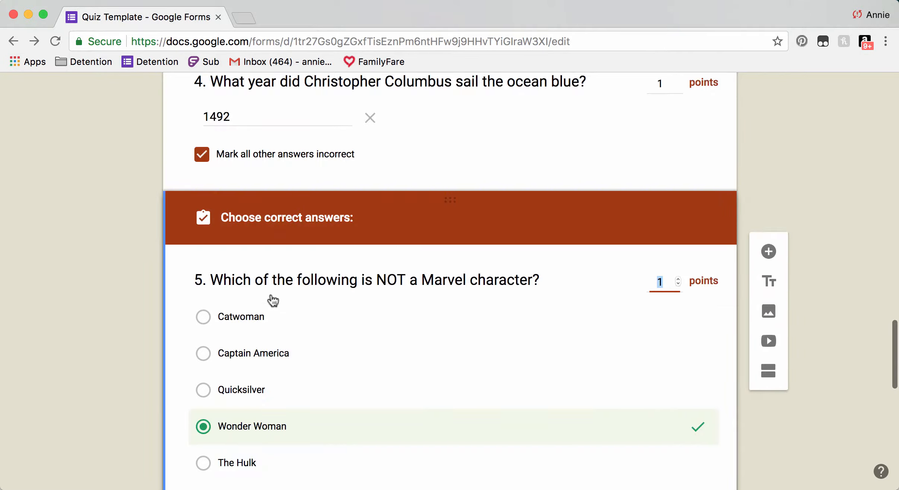
scroll(388, 294, down, 5)
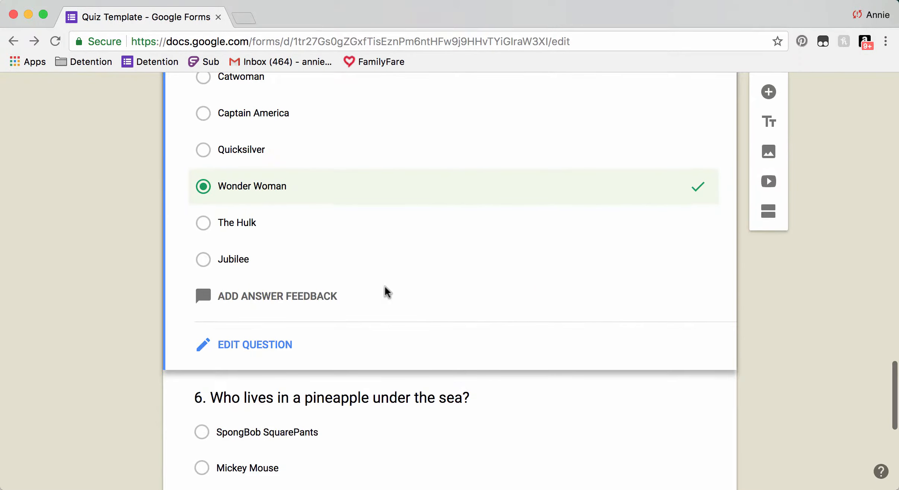
scroll(386, 293, down, 5)
click(387, 292)
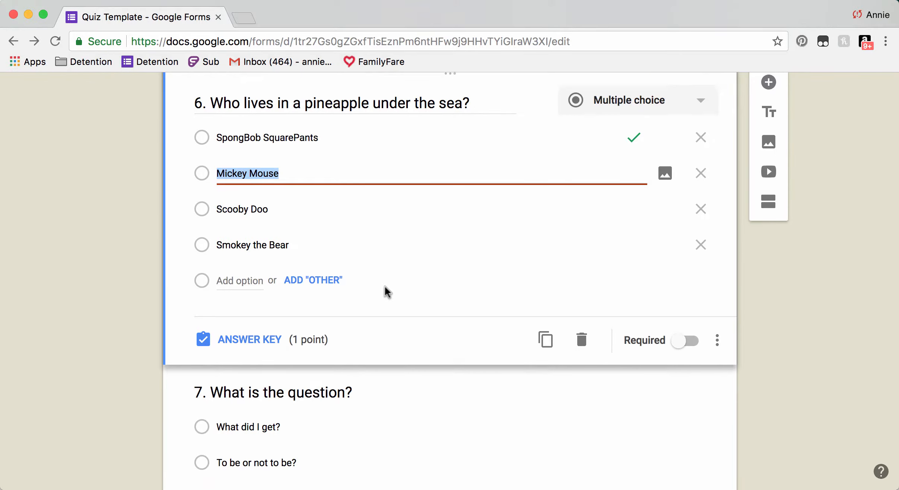
scroll(385, 286, down, 4)
click(385, 285)
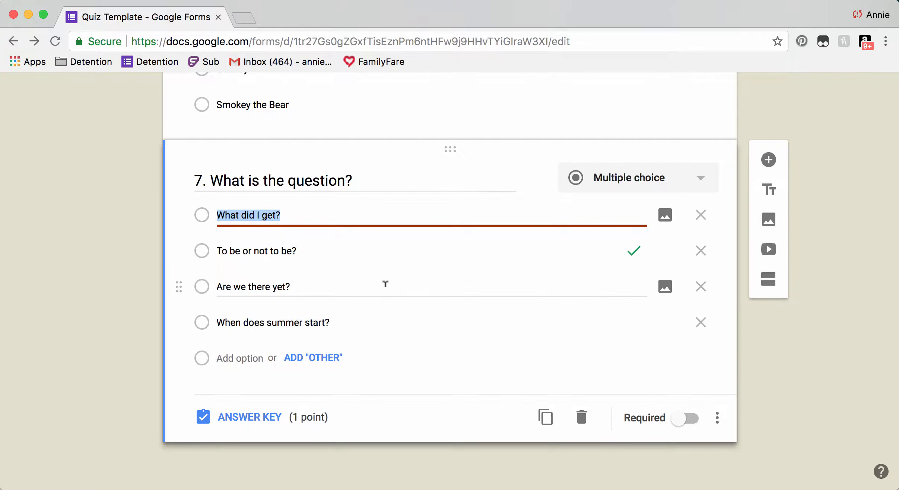
scroll(386, 285, up, 15)
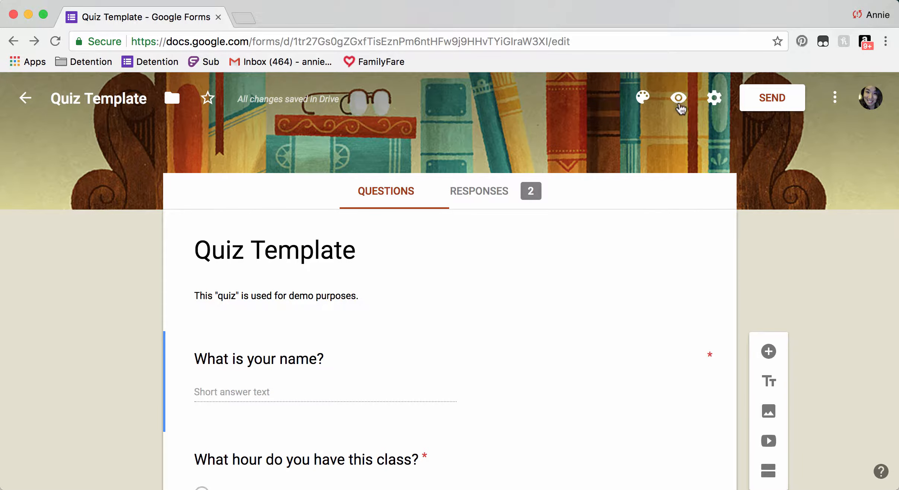
Save General settings with 'Restrict to Cedar Springs Public Schools users' left unticked.
click(712, 99)
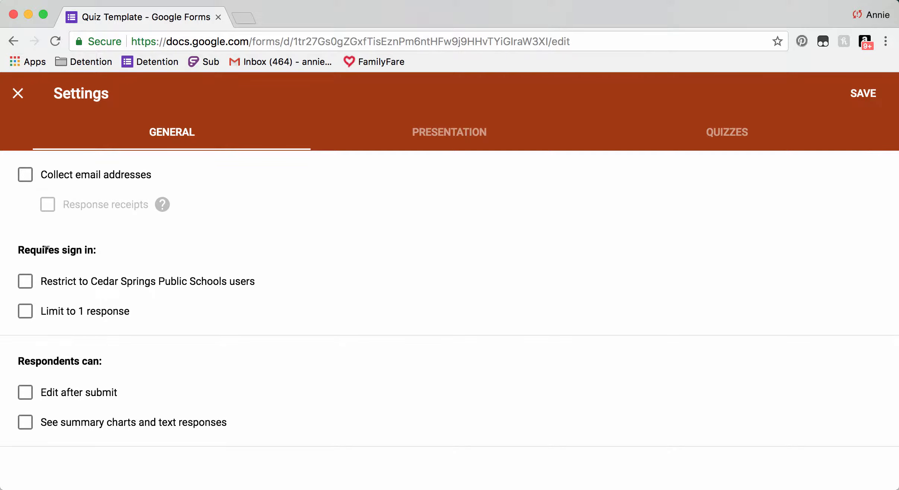
click(26, 281)
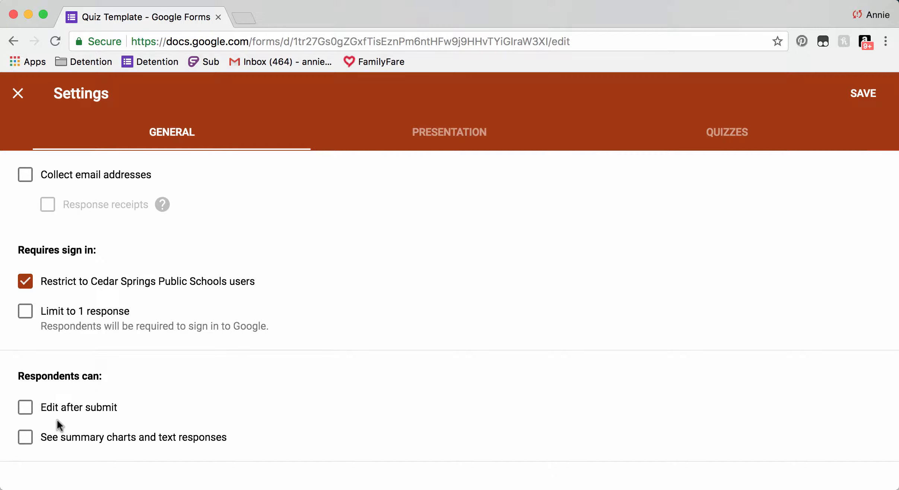
click(25, 281)
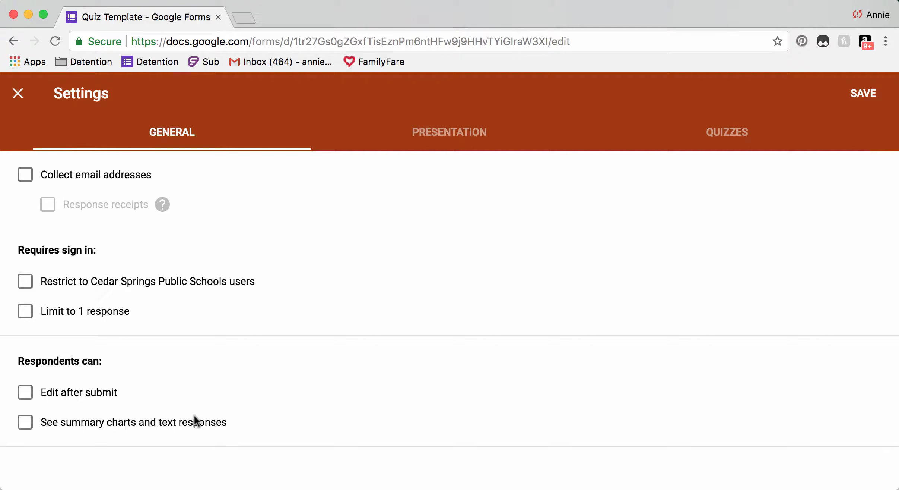
click(854, 98)
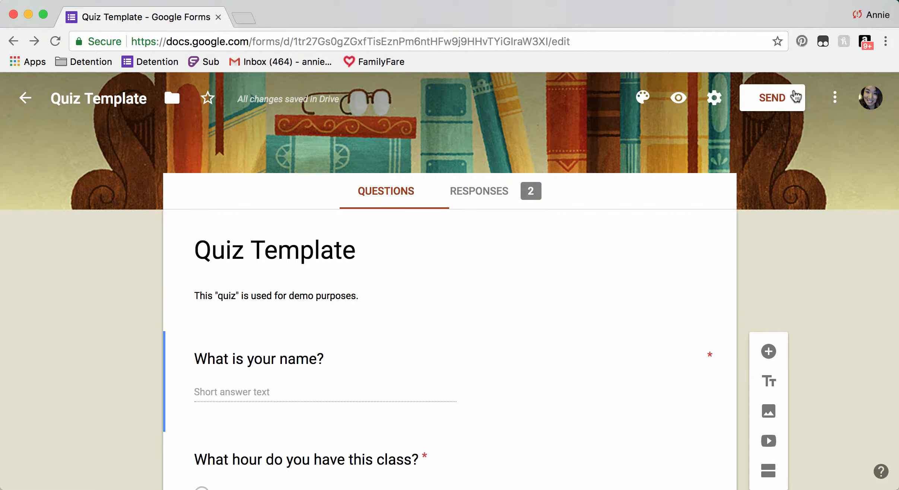
Show the Quiz Template's shareable link in Send form with Shorten URL on.
click(795, 93)
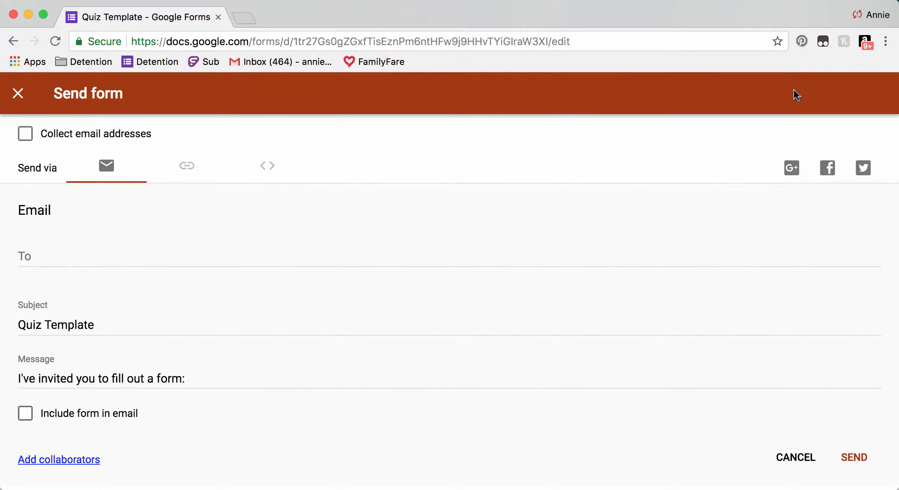
click(186, 166)
click(25, 267)
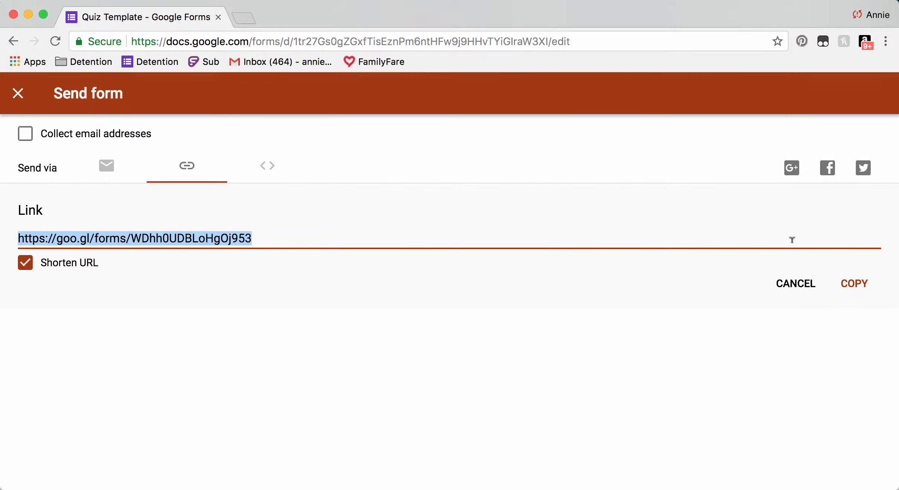
Open Google Drive's My Drive in a new browser tab.
click(245, 18)
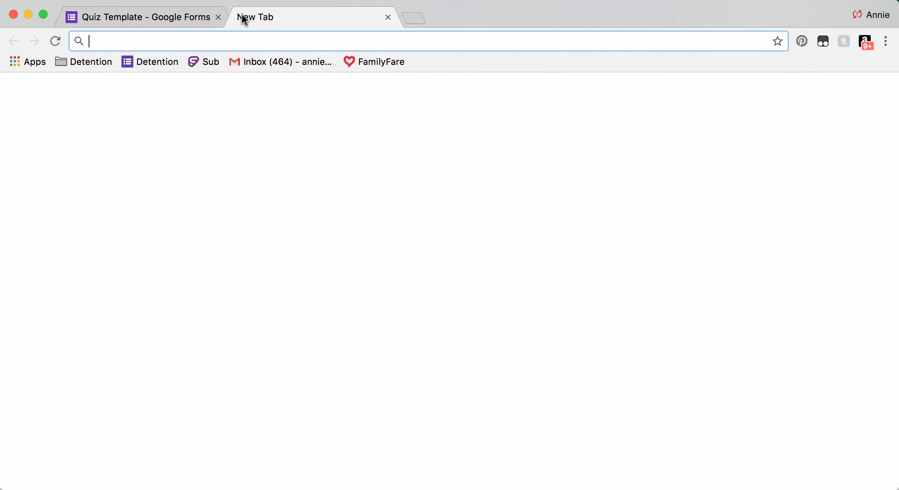
click(813, 97)
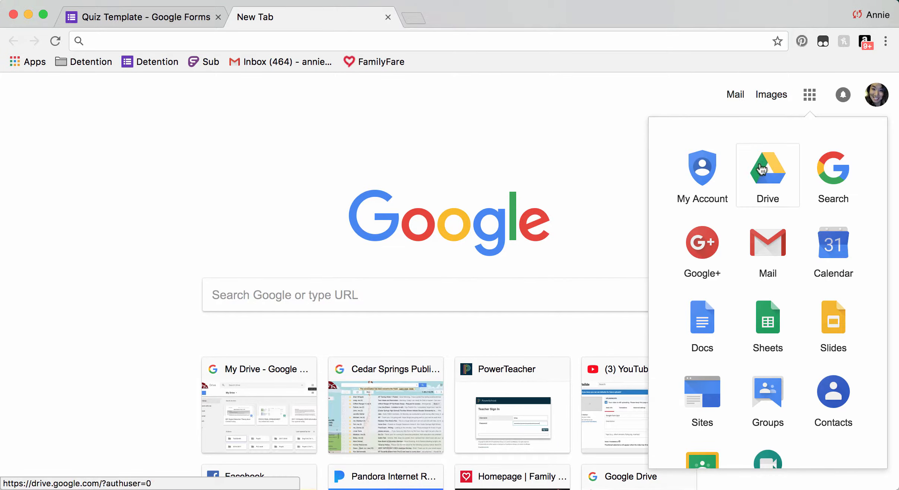
click(760, 167)
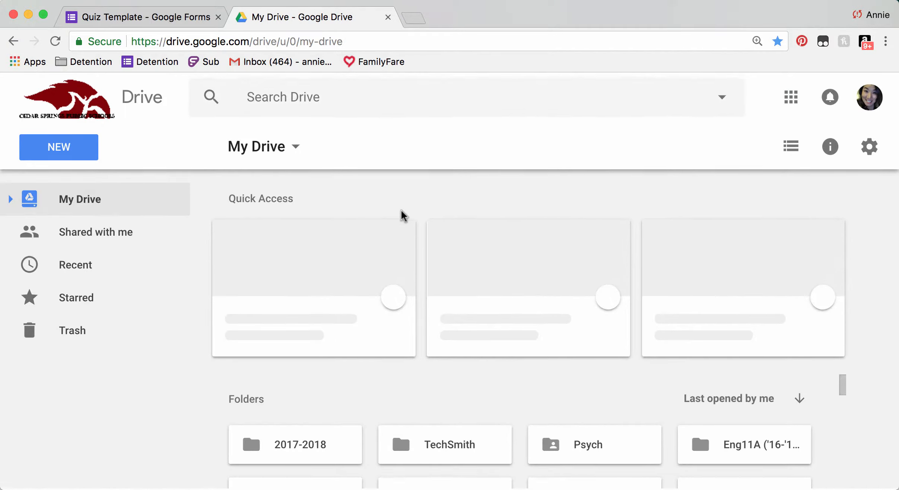
scroll(425, 383, down, 10)
scroll(428, 386, down, 5)
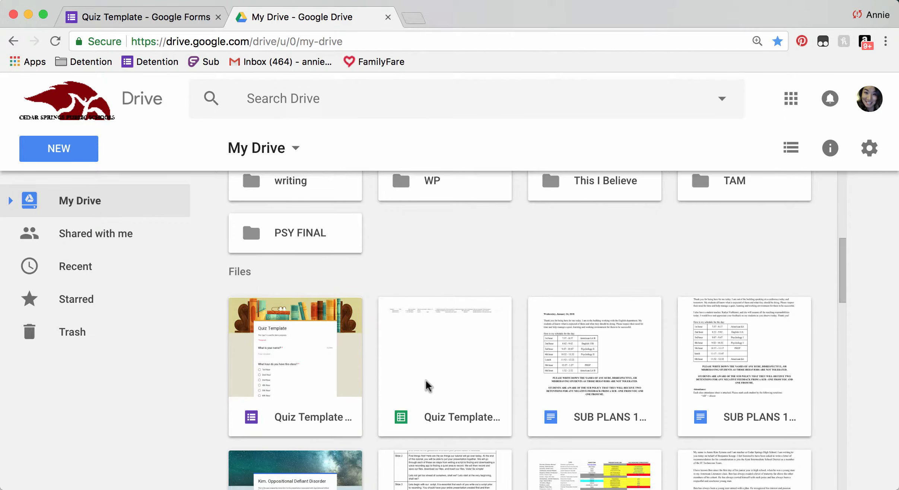
scroll(428, 383, down, 5)
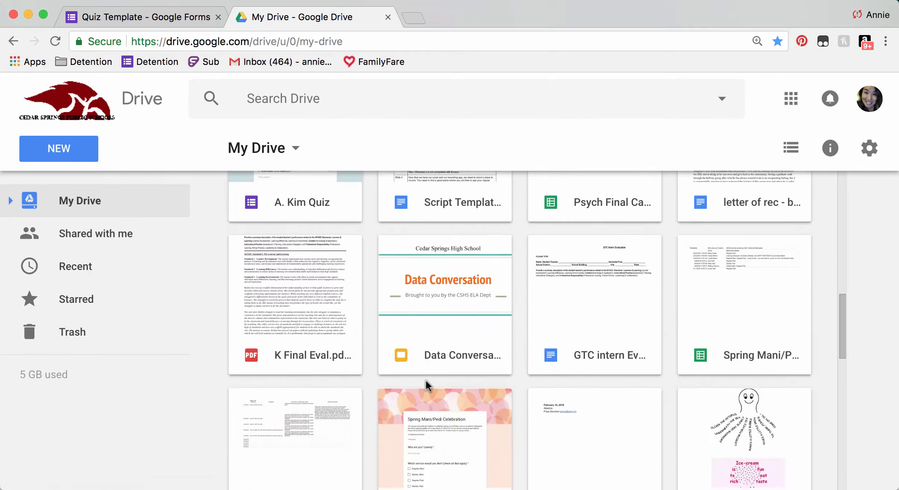
scroll(429, 385, up, 5)
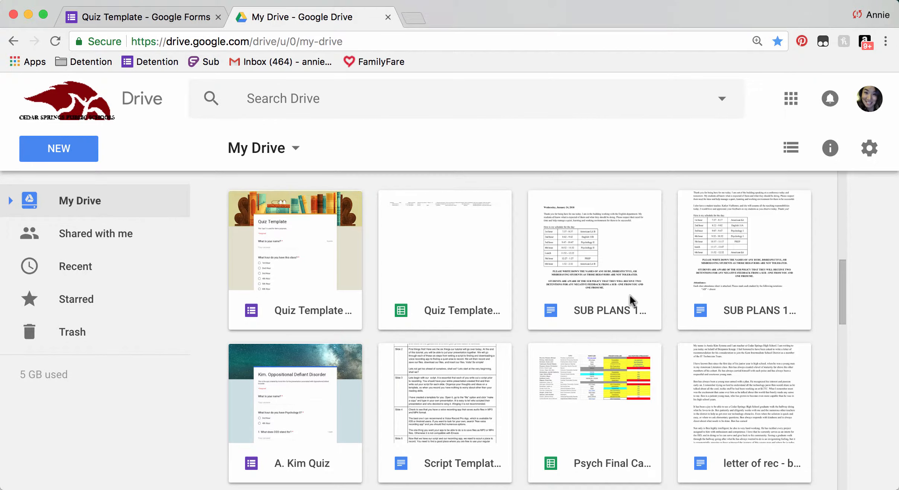
scroll(630, 295, down, 5)
scroll(629, 294, down, 10)
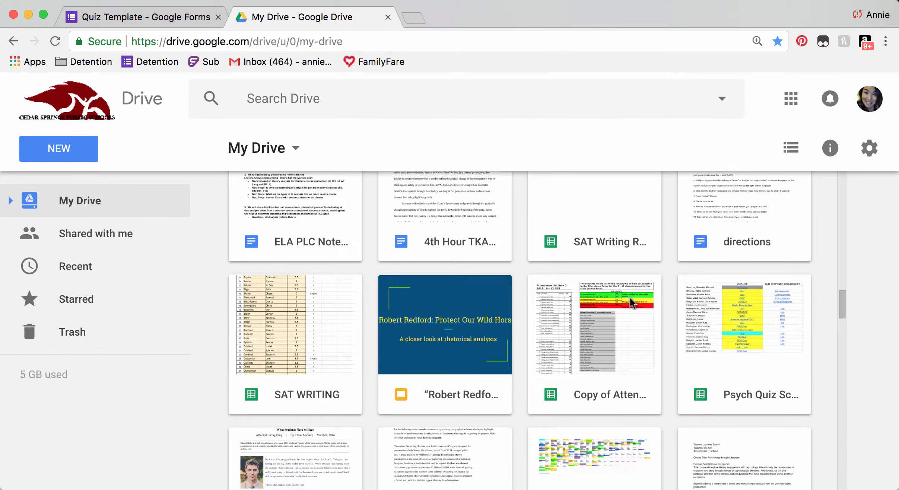
scroll(630, 296, down, 6)
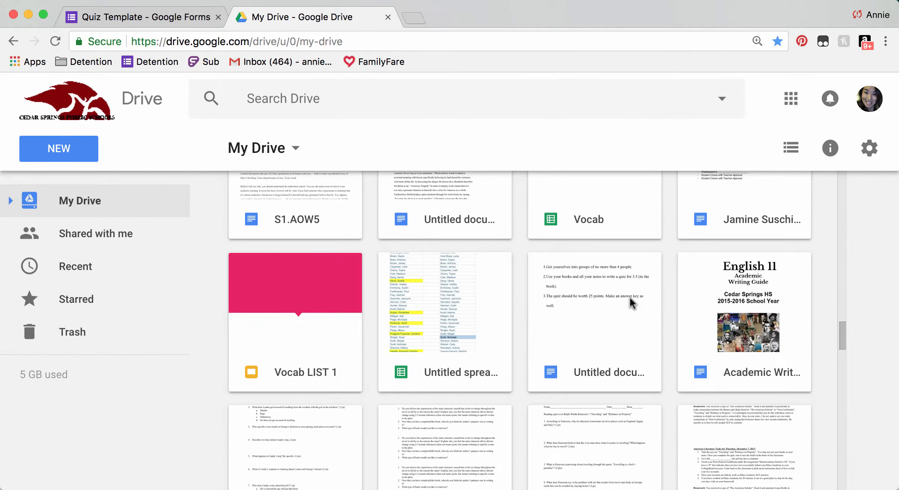
Search Drive for 'psych fin' and open PSYCH FINAL SPREADSHEET.
click(403, 85)
text(p)
text(s)
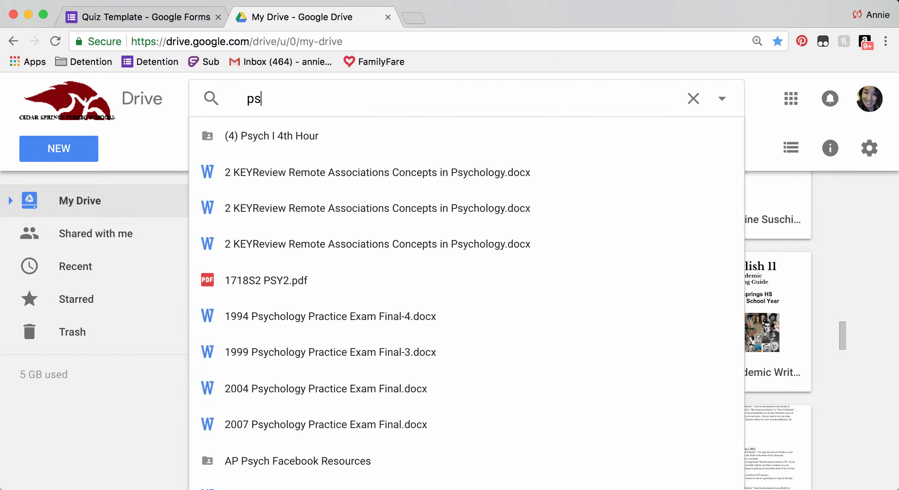
text(ych)
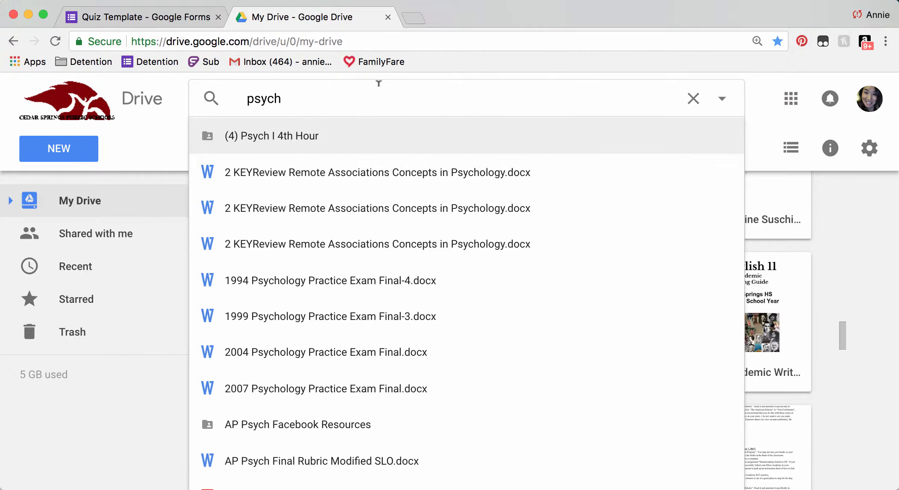
text( f)
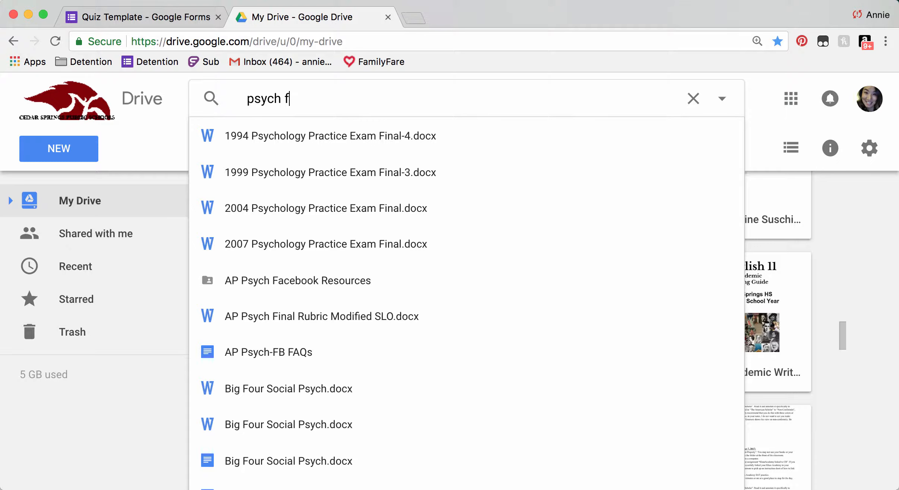
text(in)
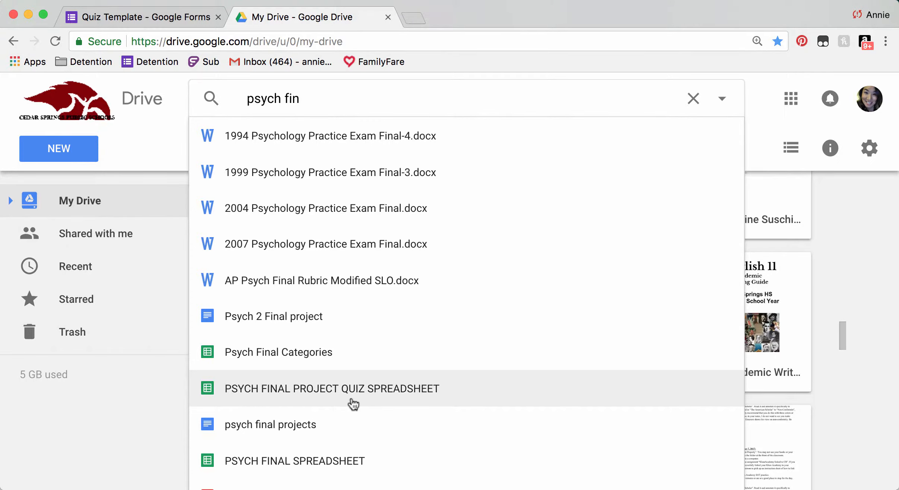
click(345, 462)
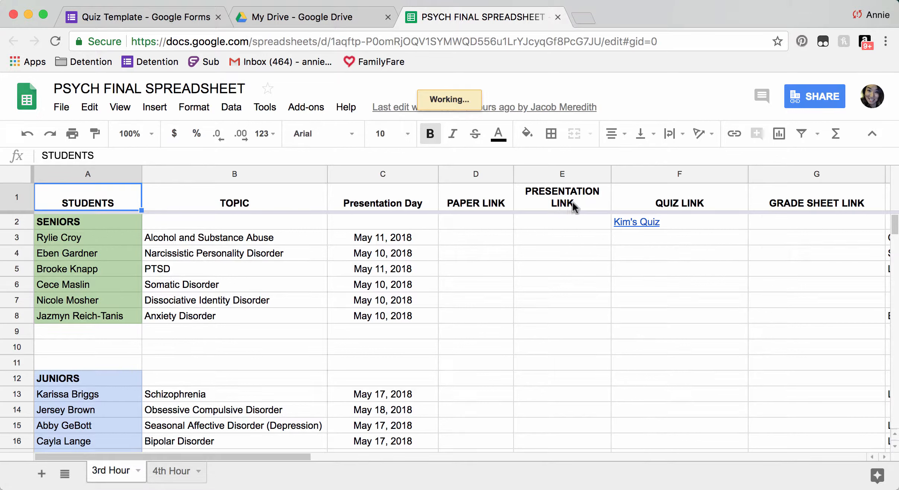
Inspect F2's HYPERLINK formula for Kim's Quiz, leaving it unchanged.
click(776, 225)
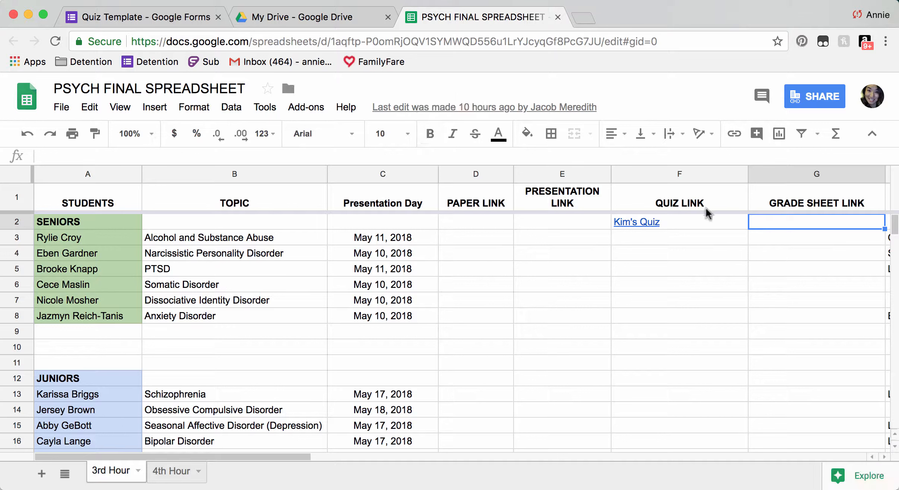
click(688, 225)
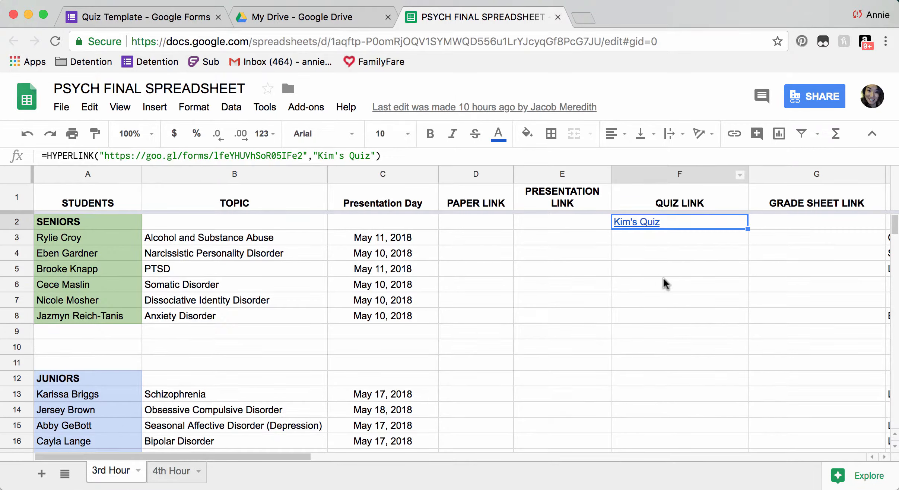
double_click(646, 223)
click(670, 231)
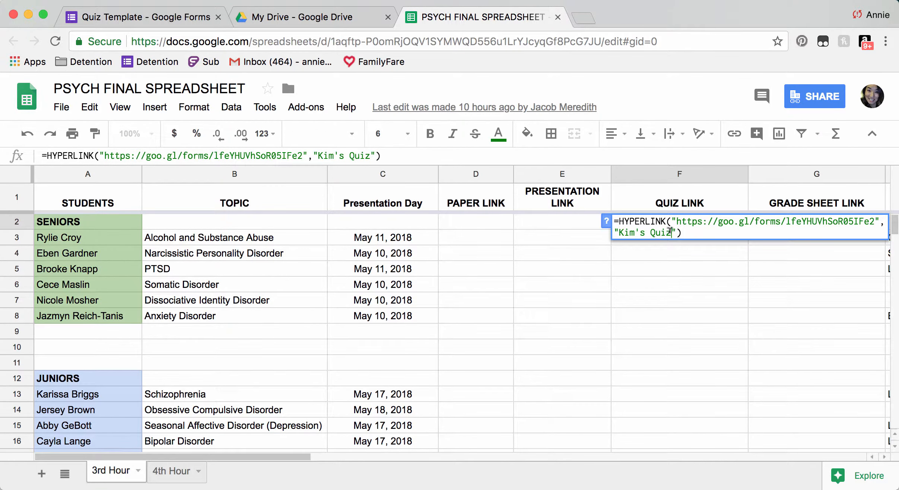
click(660, 272)
Close the Quiz Template's Send form dialog and bring up a new Safari window.
click(297, 16)
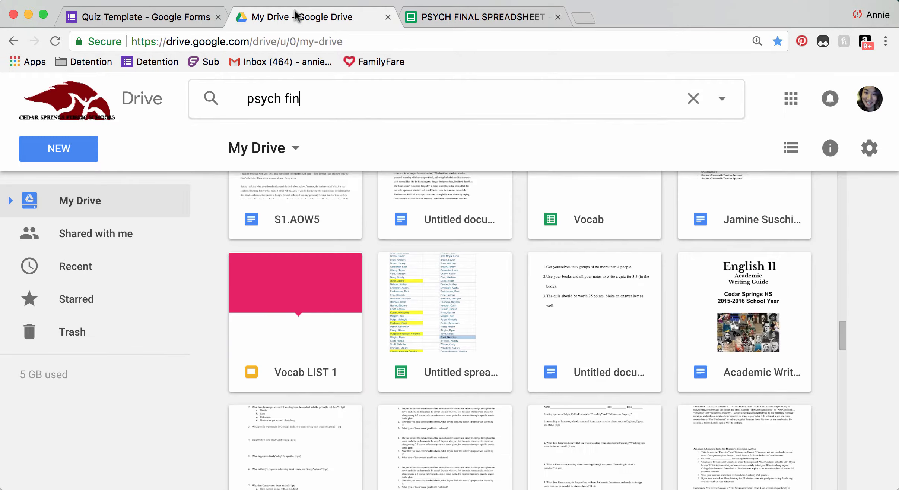
click(163, 12)
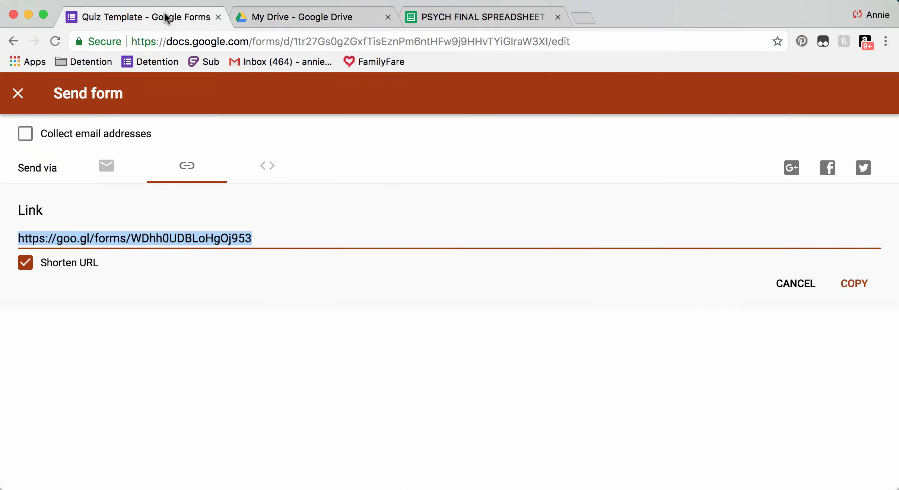
click(32, 92)
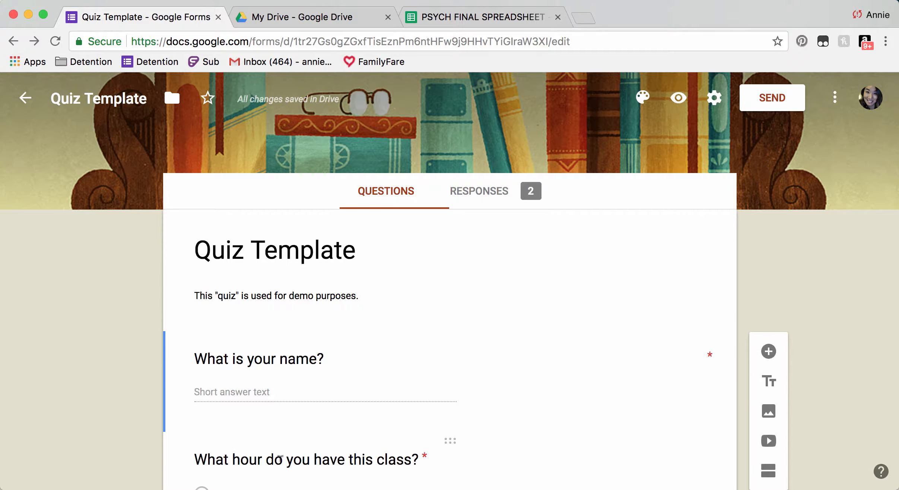
click(105, 488)
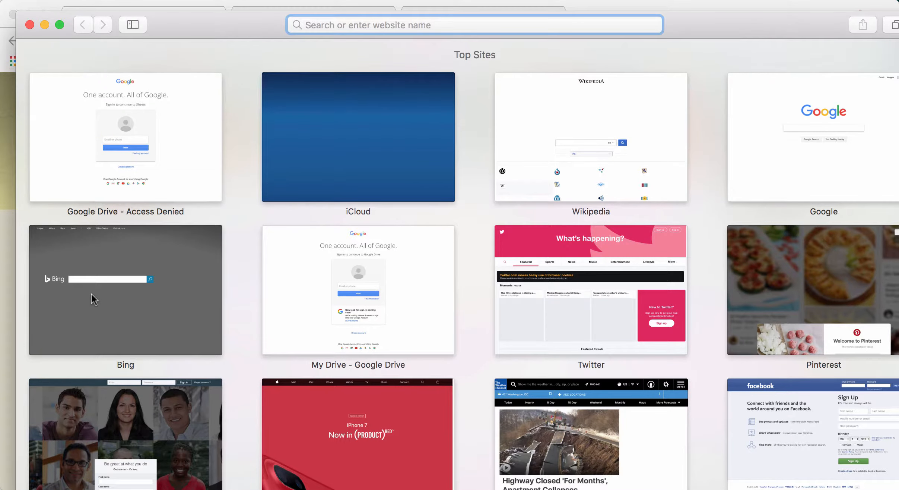
Load the Quiz Template form in Safari from the pasted goo.gl short link.
text(https://goo.gl/forms/WDhh0UDBLoHgOj953)
key(Return)
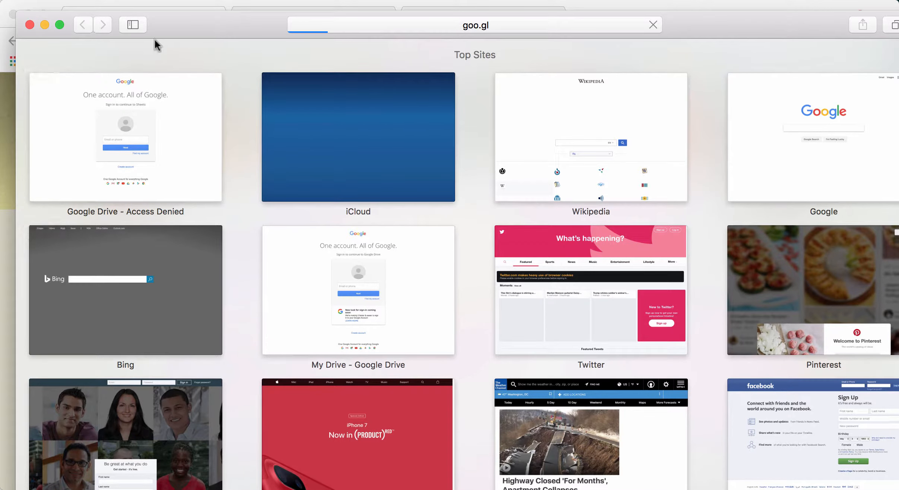
drag(175, 23, 160, 22)
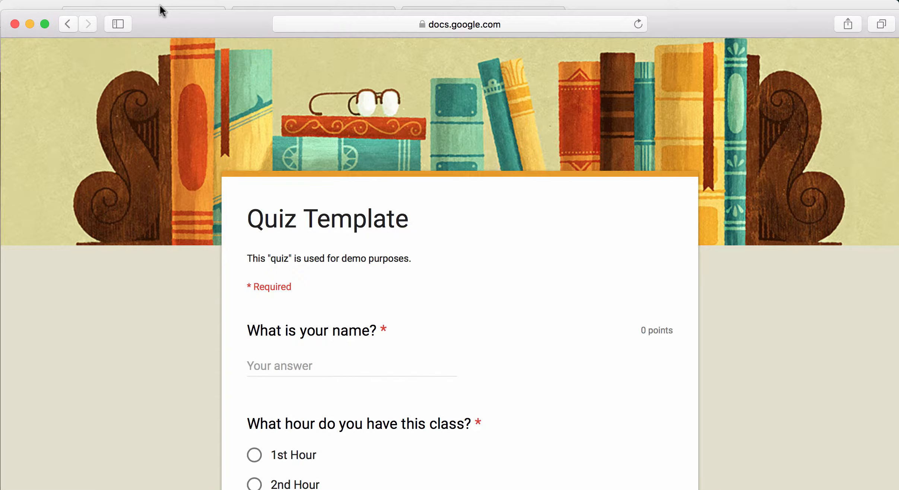
scroll(151, 134, down, 2)
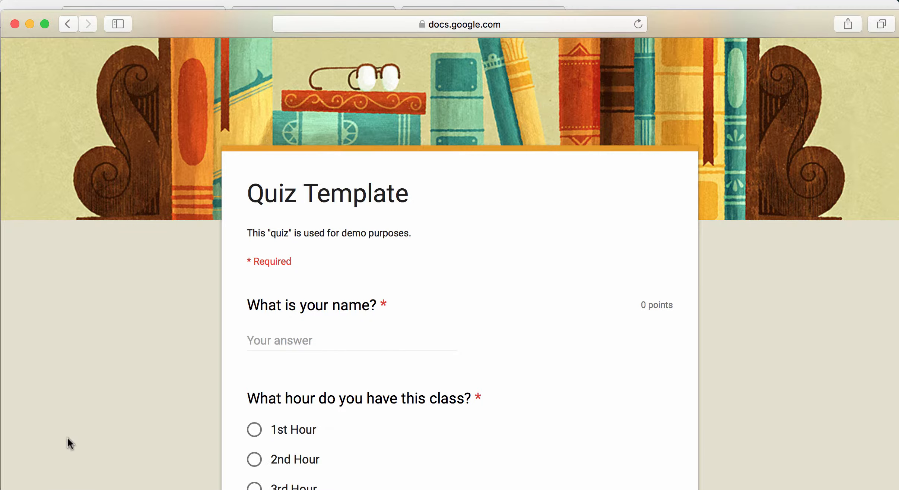
drag(5, 489, 3, 482)
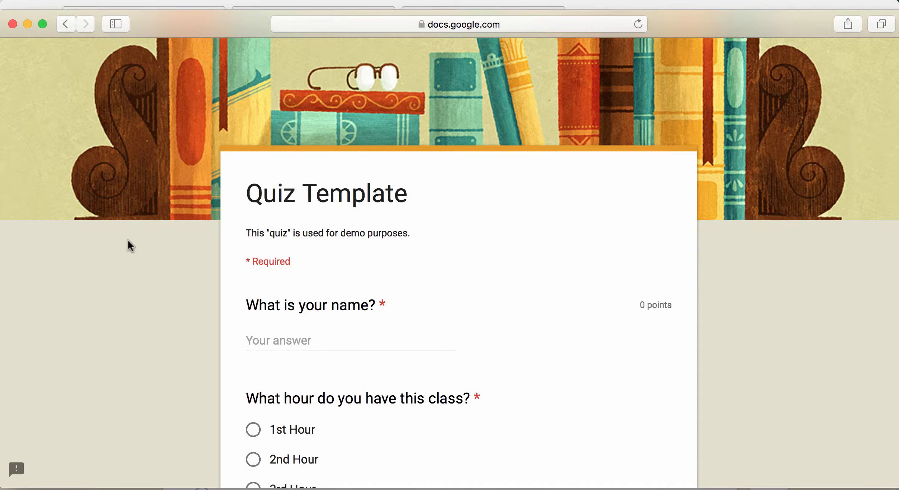
Enter the student's full name and choose 3rd Hour as the class period.
click(343, 341)
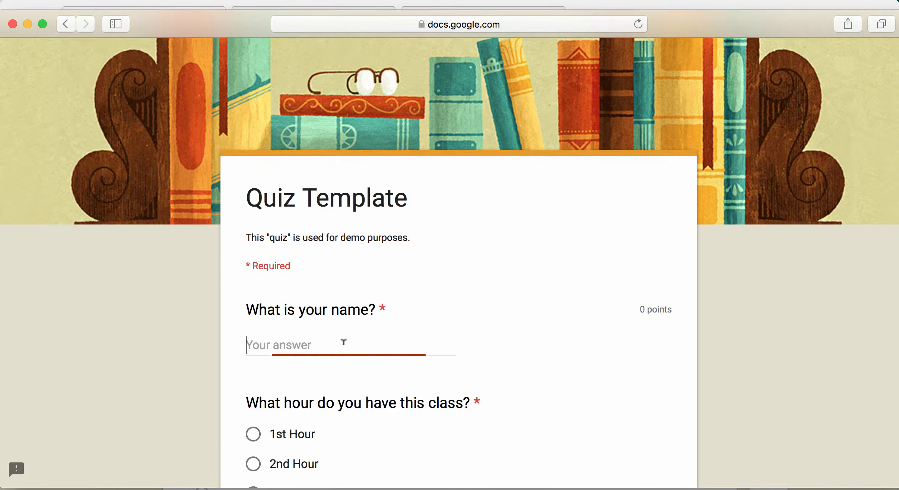
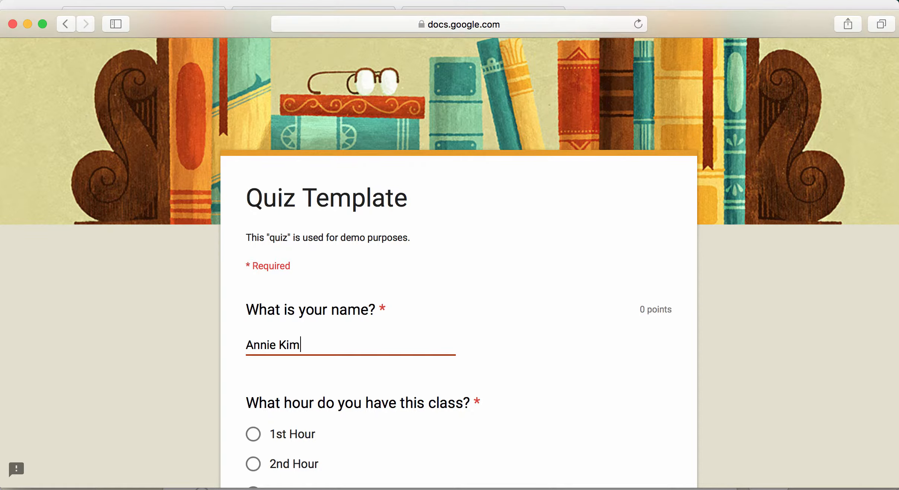
scroll(343, 342, down, 3)
scroll(446, 339, down, 1)
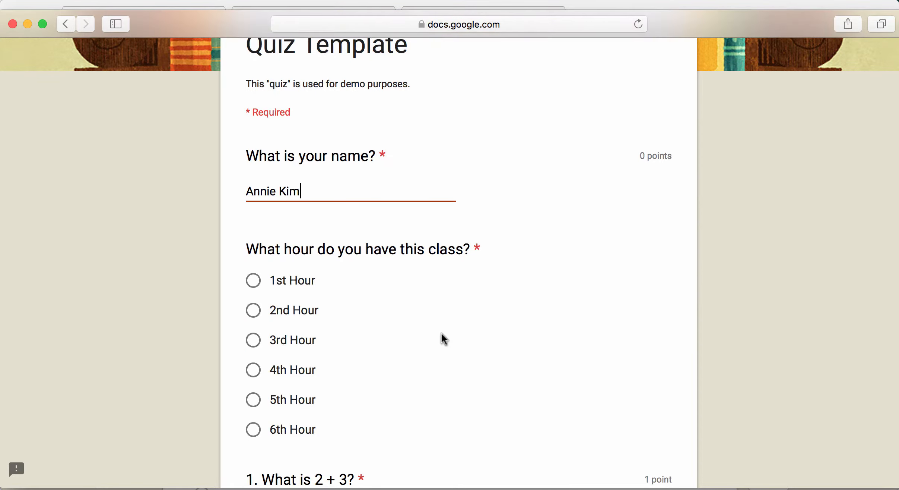
click(282, 349)
scroll(433, 358, down, 4)
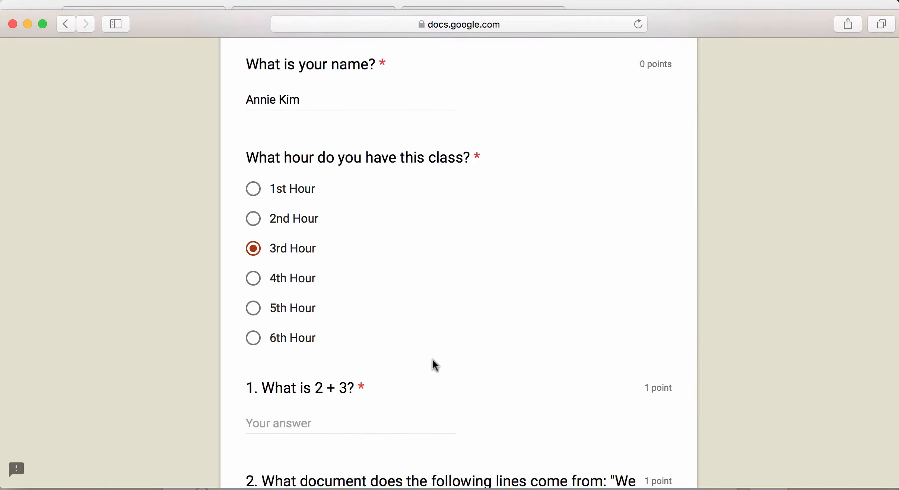
Answer 5 for 2 + 3, The Magna Carta, and three of the Ms. Kim options.
click(352, 354)
text(5)
scroll(201, 373, down, 5)
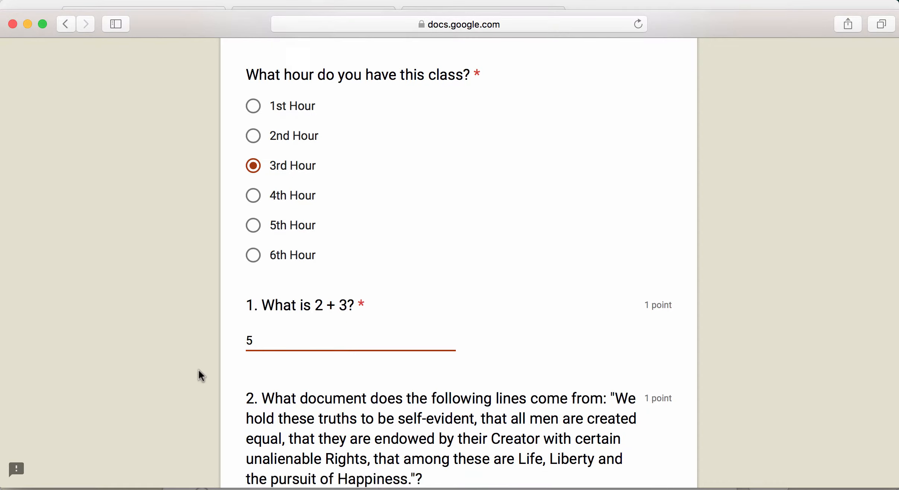
click(300, 447)
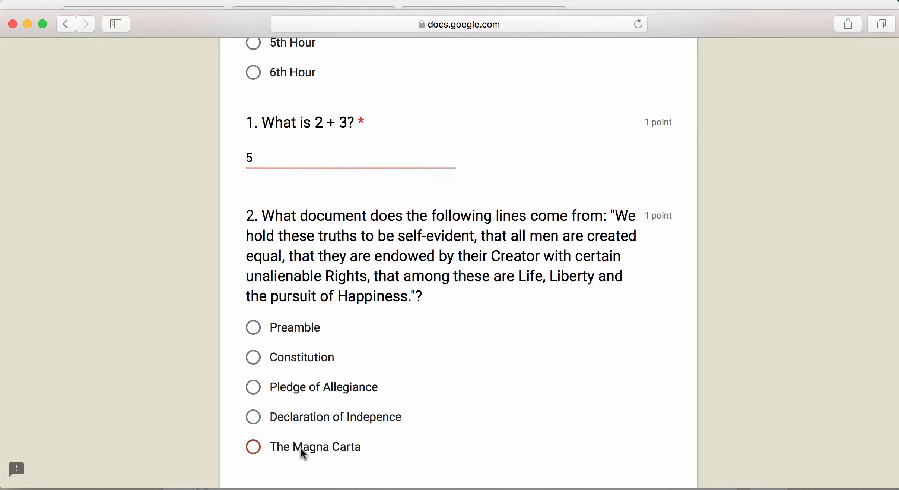
scroll(246, 417, down, 8)
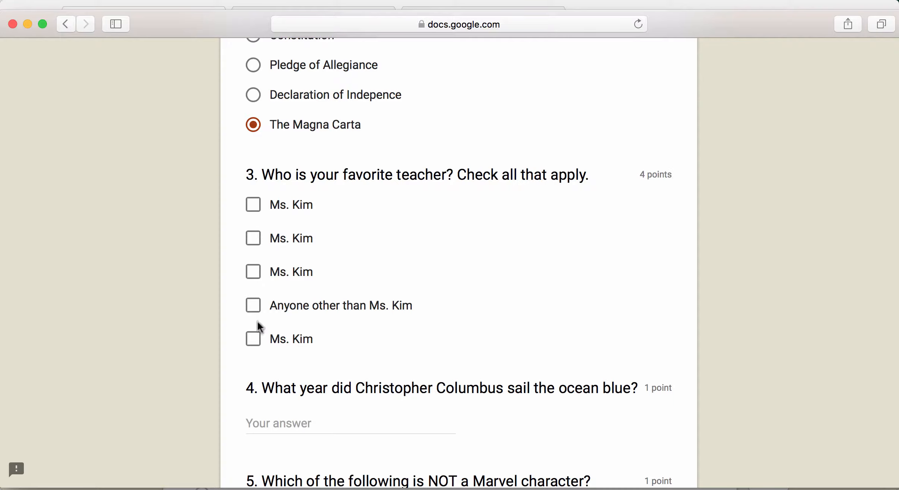
click(253, 339)
click(253, 271)
click(253, 238)
scroll(249, 233, down, 5)
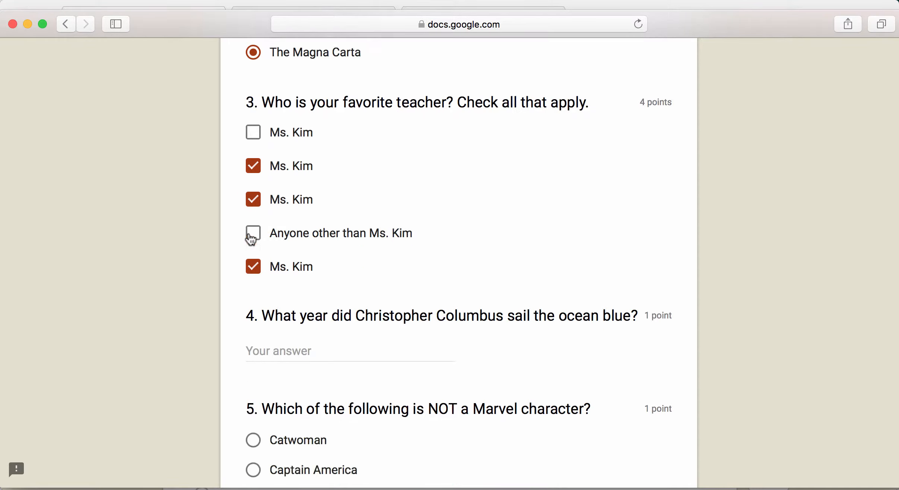
Answer 123, The Hulk, Mickey Mouse and 'Are we there yet?', then submit.
click(291, 250)
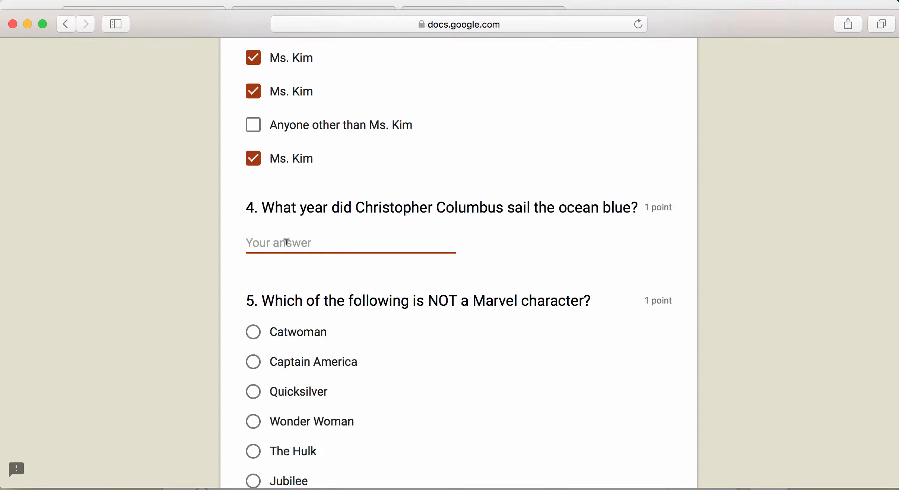
text(1234)
scroll(287, 257, down, 2)
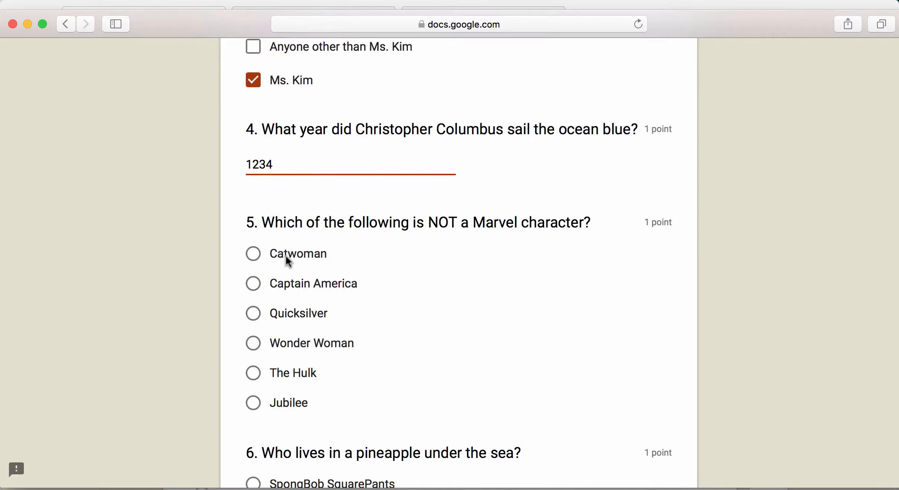
click(274, 371)
scroll(274, 367, down, 4)
click(261, 351)
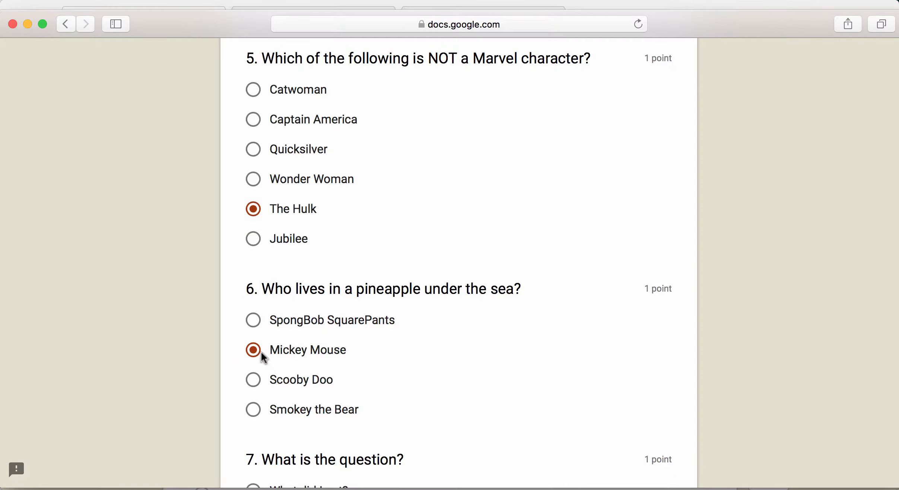
scroll(262, 351, down, 5)
click(262, 352)
scroll(262, 352, down, 2)
click(262, 354)
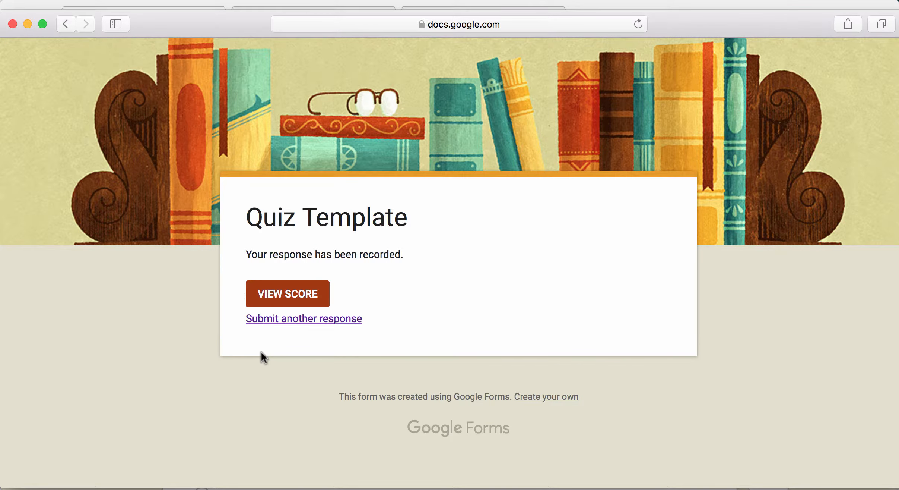
View the submission's score, then scroll through the form's responses summary.
click(308, 282)
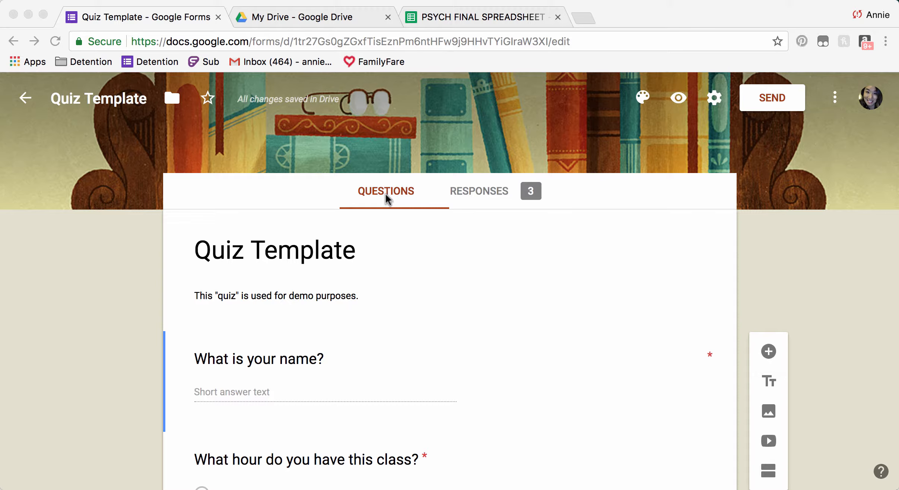
click(493, 299)
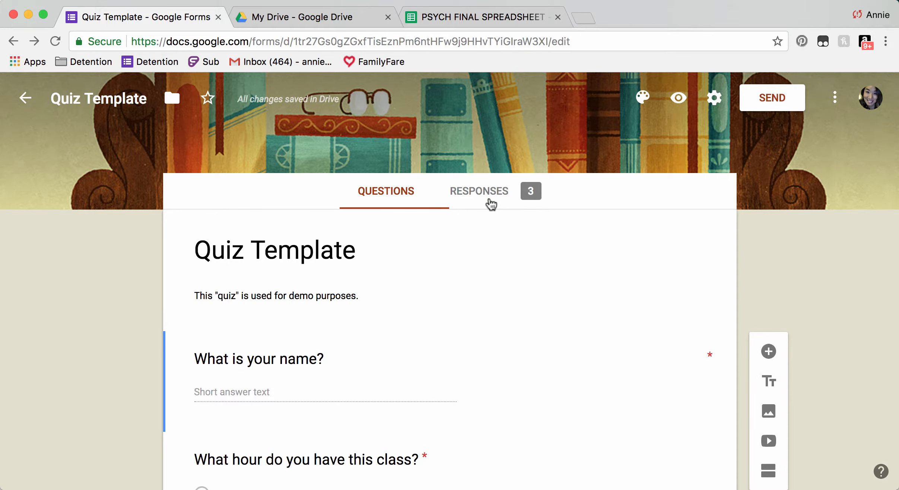
click(491, 204)
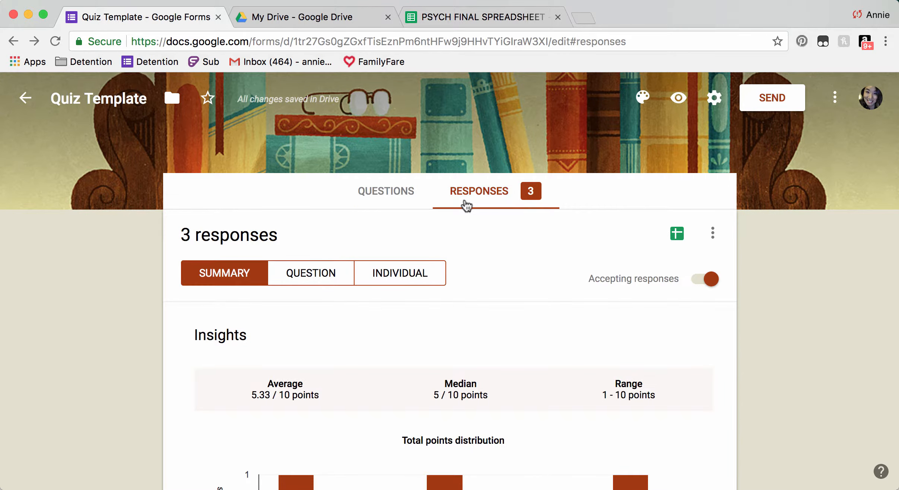
scroll(141, 265, down, 3)
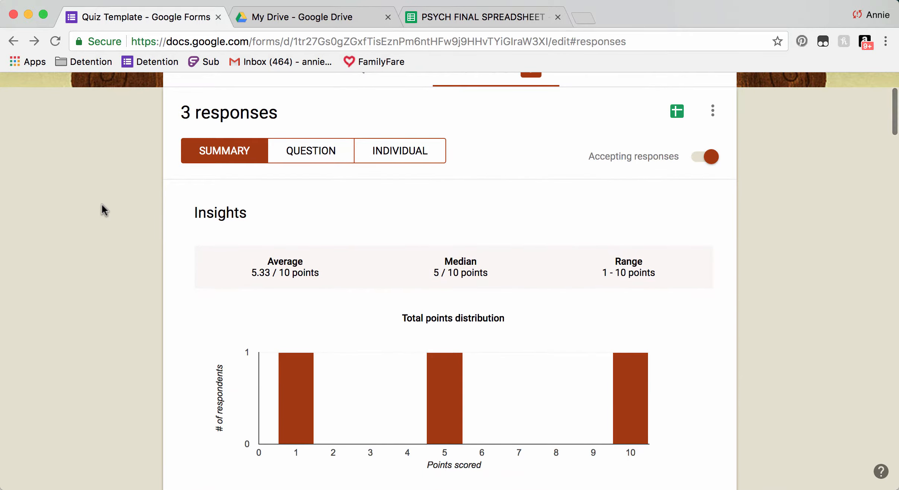
scroll(101, 205, down, 5)
scroll(101, 204, down, 5)
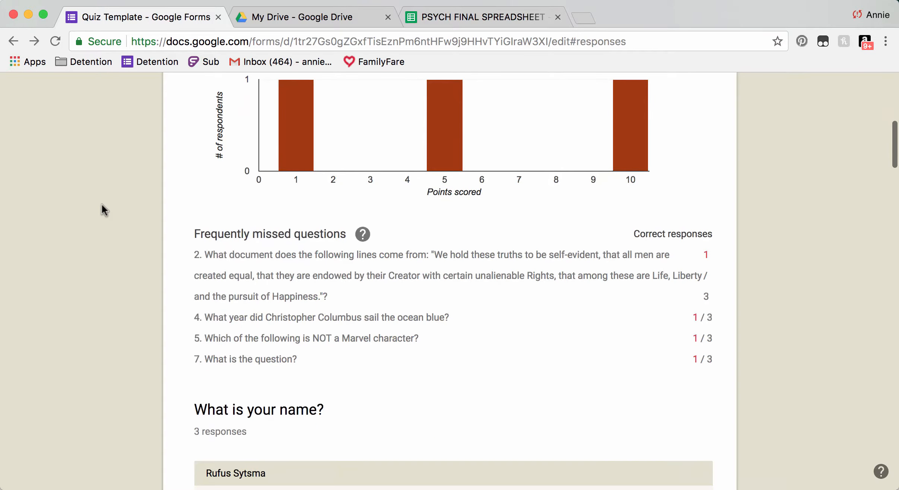
scroll(445, 237, down, 5)
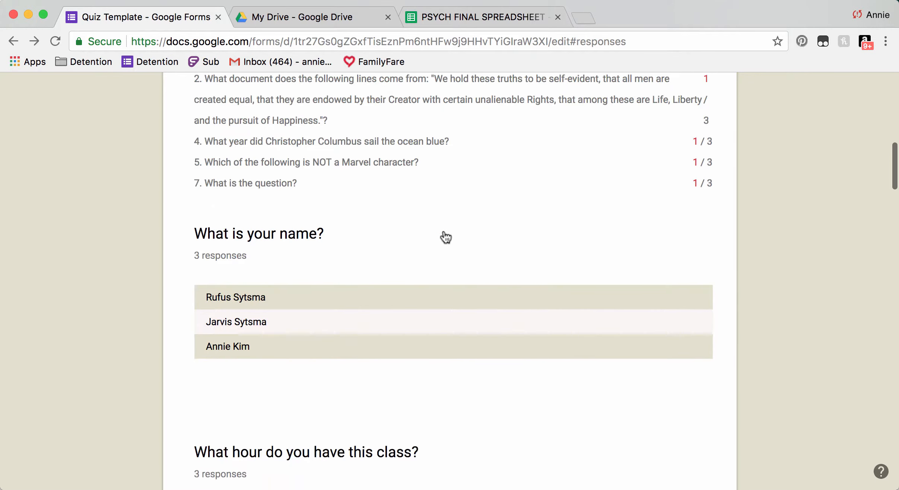
scroll(249, 271, down, 15)
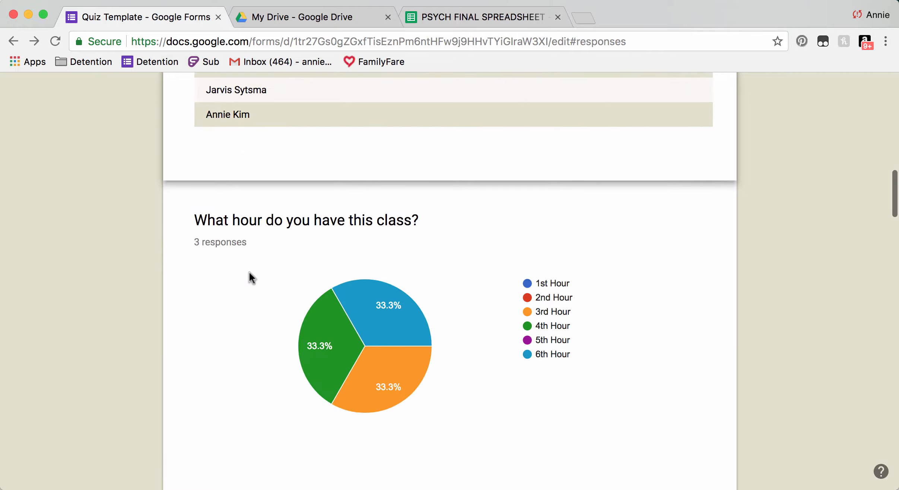
scroll(135, 211, down, 17)
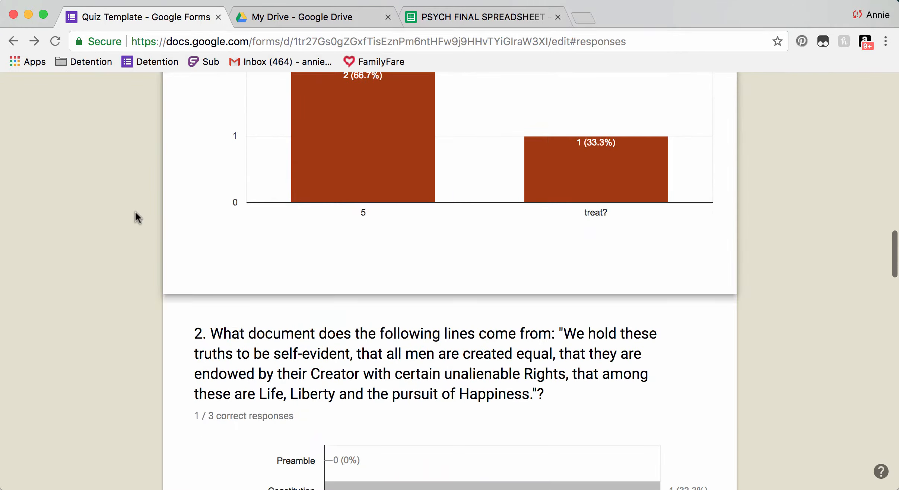
scroll(119, 225, down, 3)
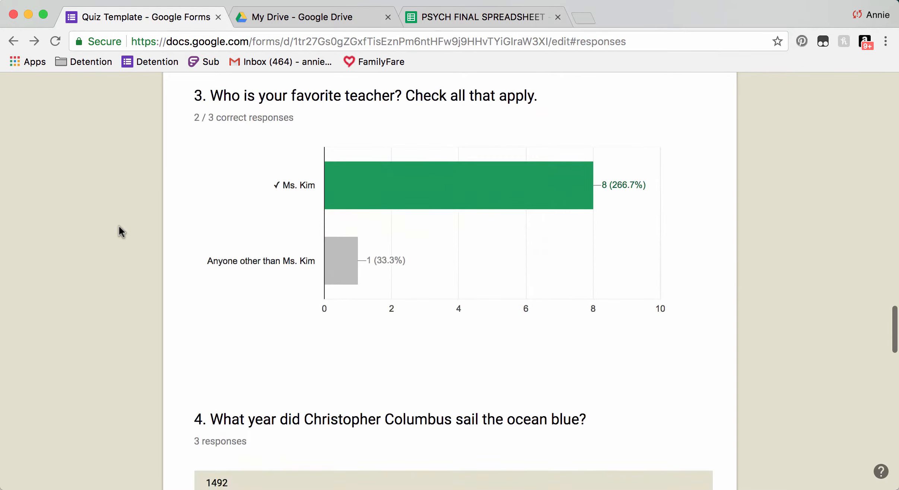
scroll(119, 225, up, 20)
scroll(119, 225, up, 12)
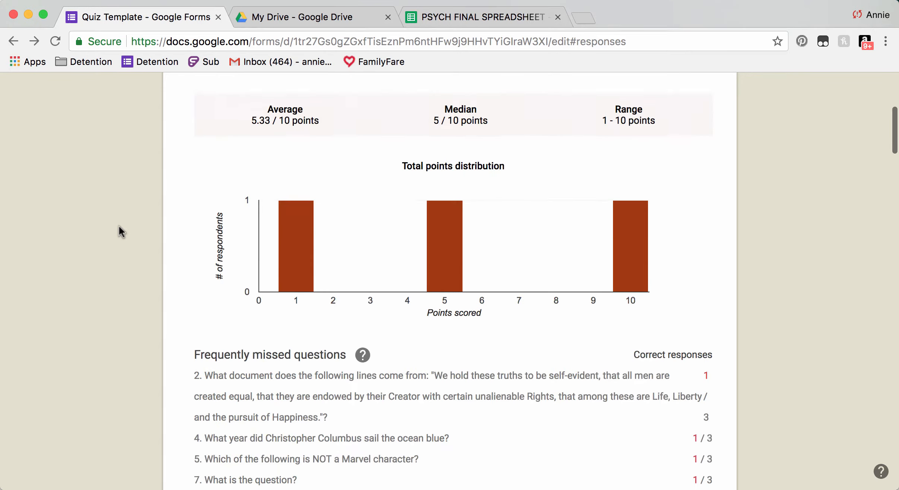
Browse responses by question, then switch to the individual per-respondent view.
click(339, 215)
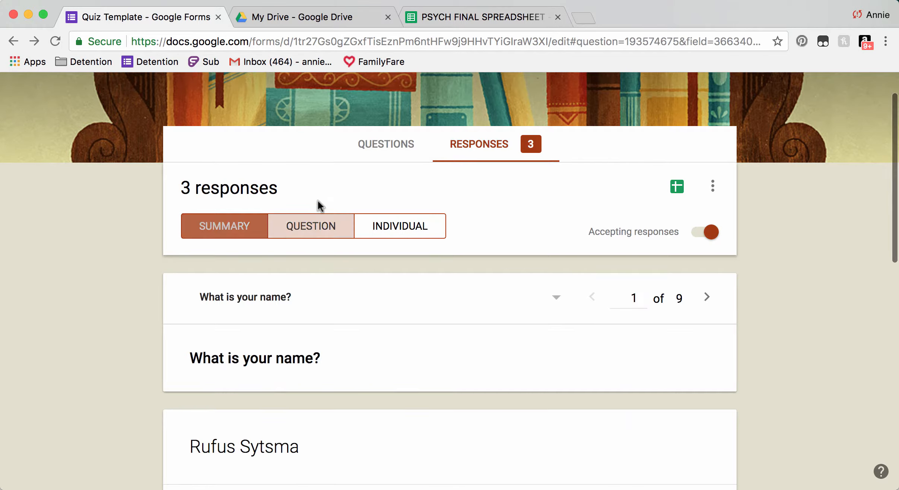
scroll(353, 313, down, 8)
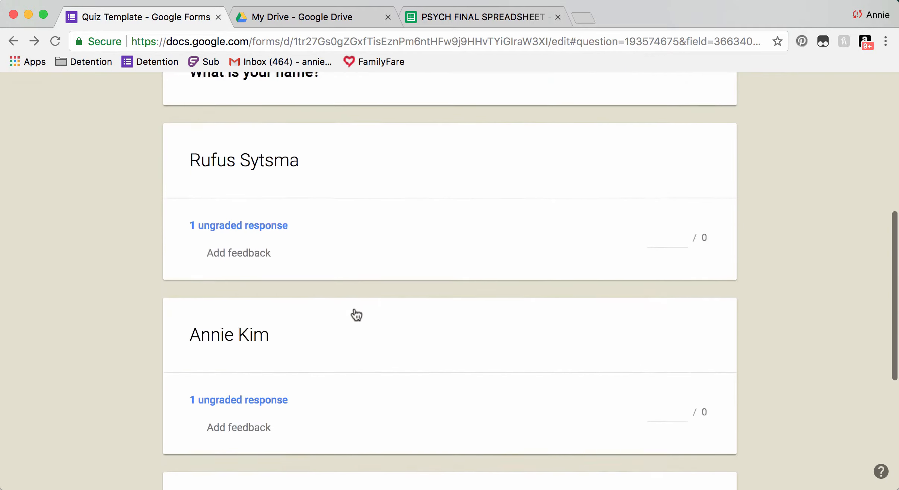
scroll(356, 311, up, 10)
click(400, 277)
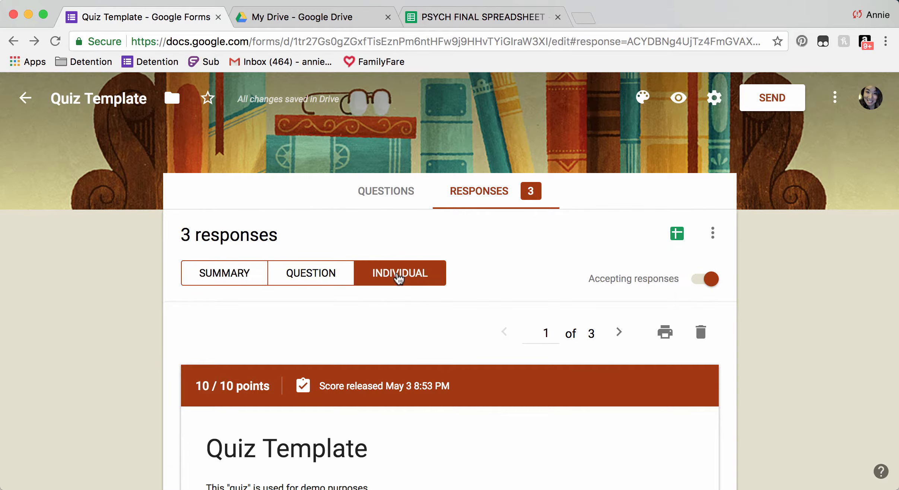
scroll(126, 314, down, 12)
scroll(127, 312, up, 12)
Open the form's responses as a spreadsheet and review the three submissions scored 10/10, 1/10 and 5/10.
click(672, 235)
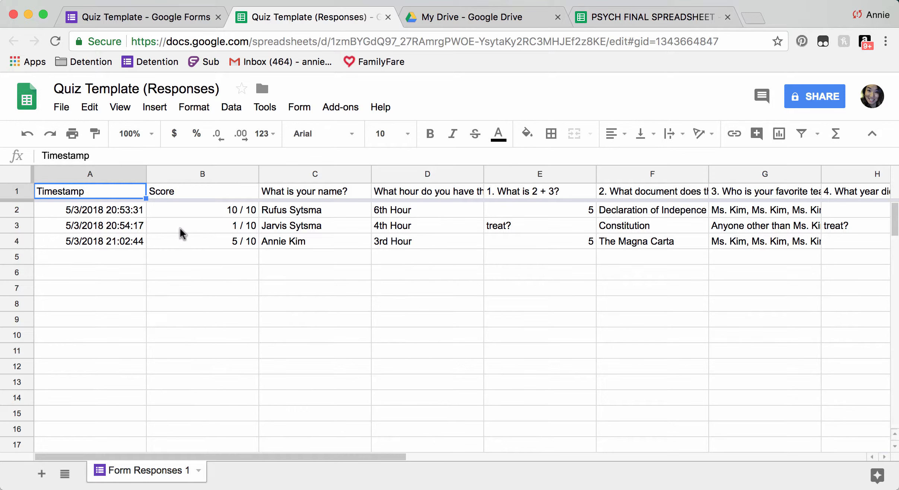
drag(194, 175, 398, 201)
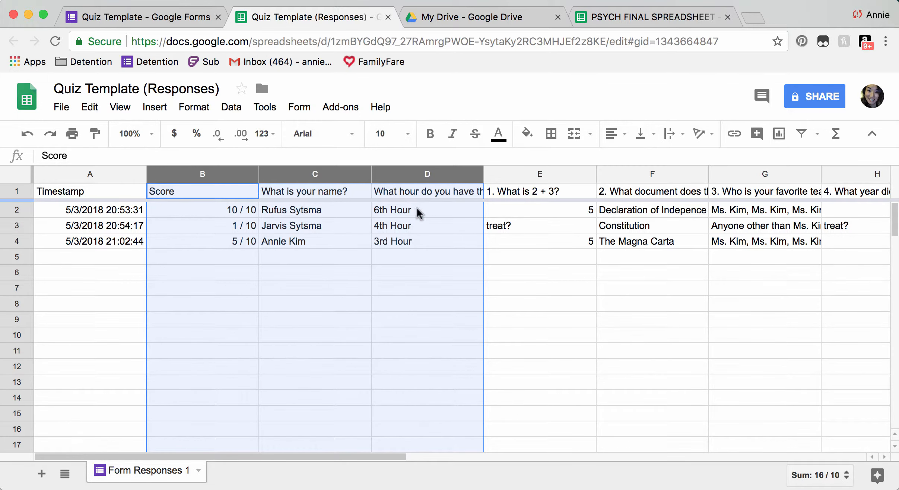
click(524, 296)
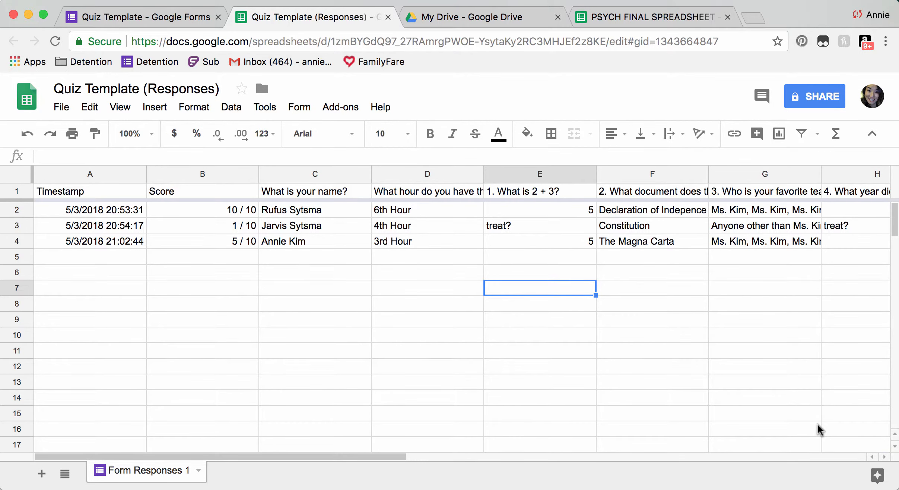
Set the responses sheet's sharing to 'On - Anyone with the link', then return to PSYCH FINAL SPREADSHEET.
click(831, 98)
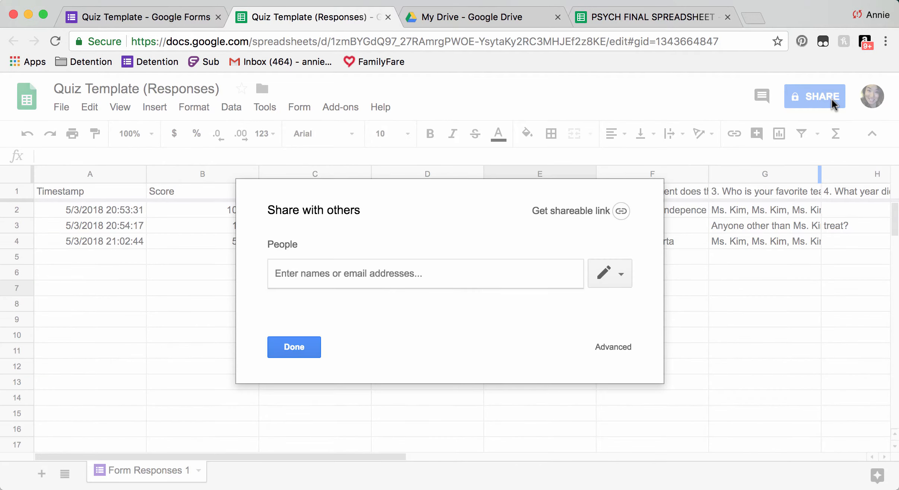
click(613, 347)
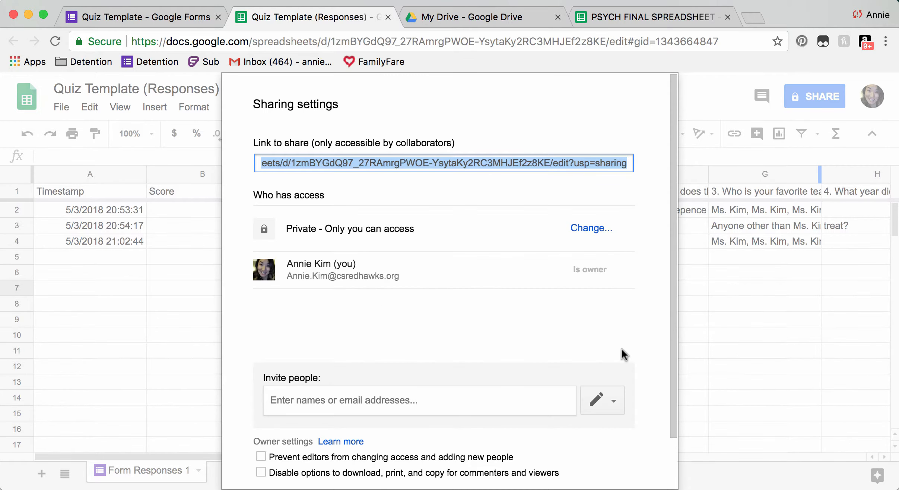
scroll(428, 269, down, 3)
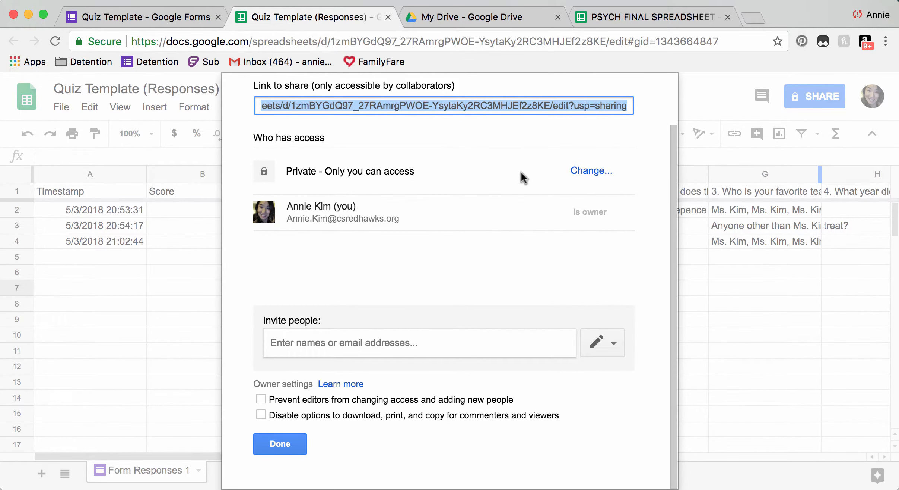
click(582, 171)
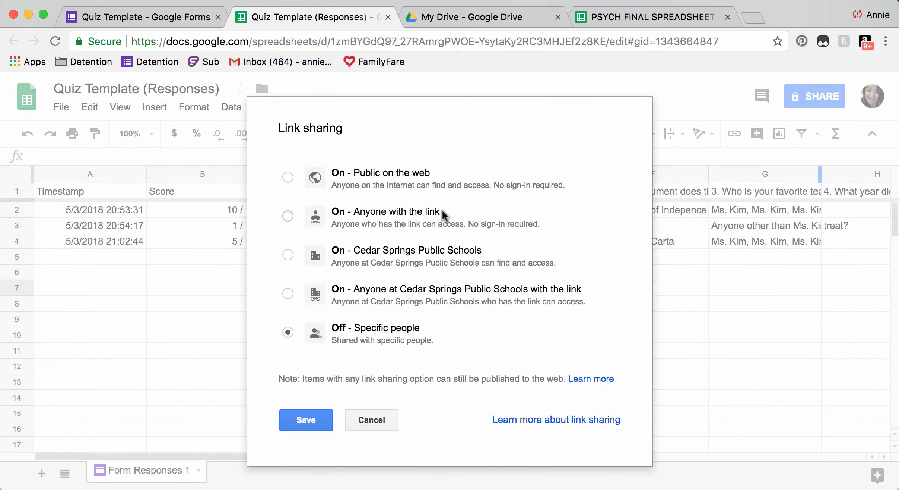
click(422, 220)
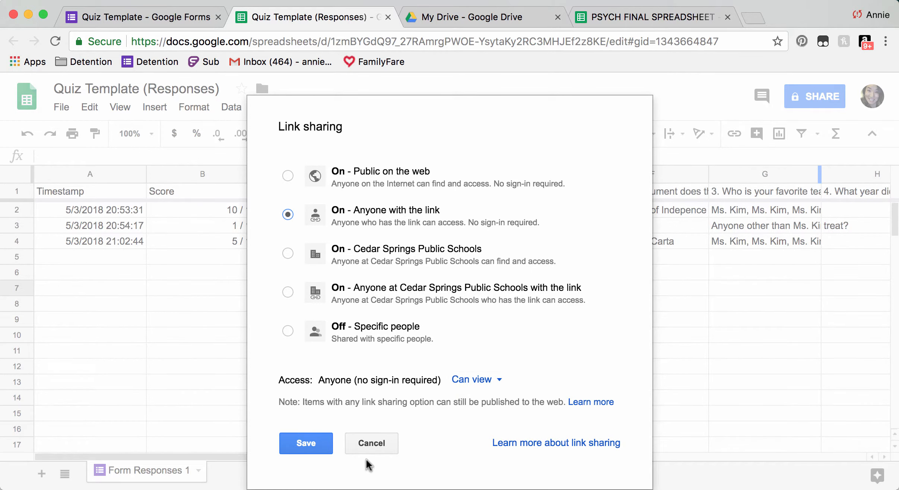
click(318, 442)
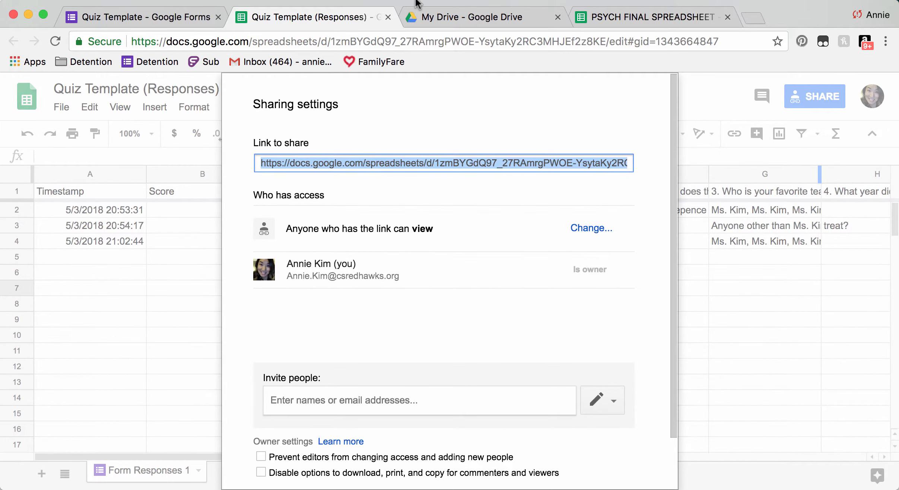
click(625, 24)
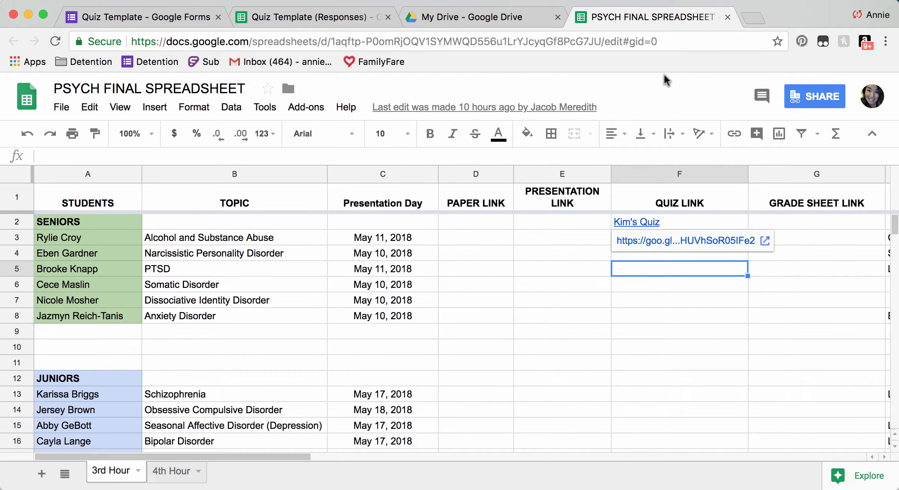
Insert a link in cell G2 to the shared responses sheet, displayed as 'Kim's Scores'.
click(797, 225)
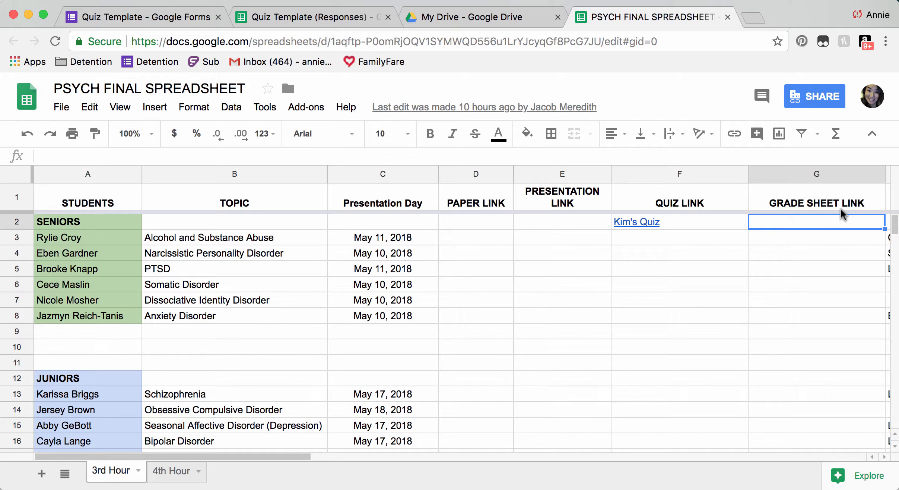
click(735, 133)
key(super+v)
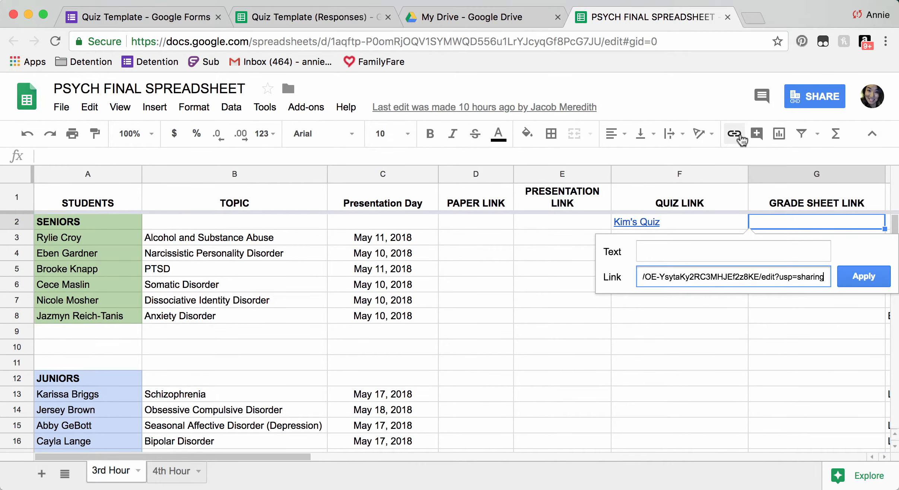
click(679, 246)
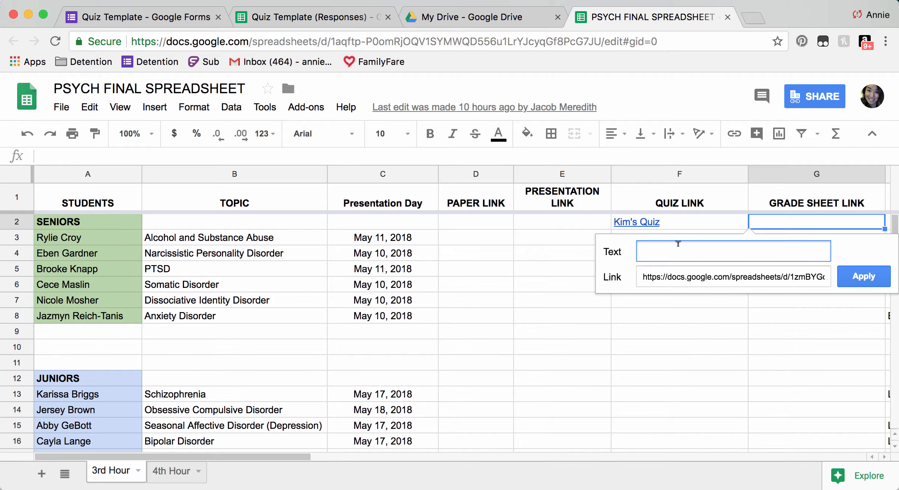
text(Kim's Scores)
key(Return)
click(718, 297)
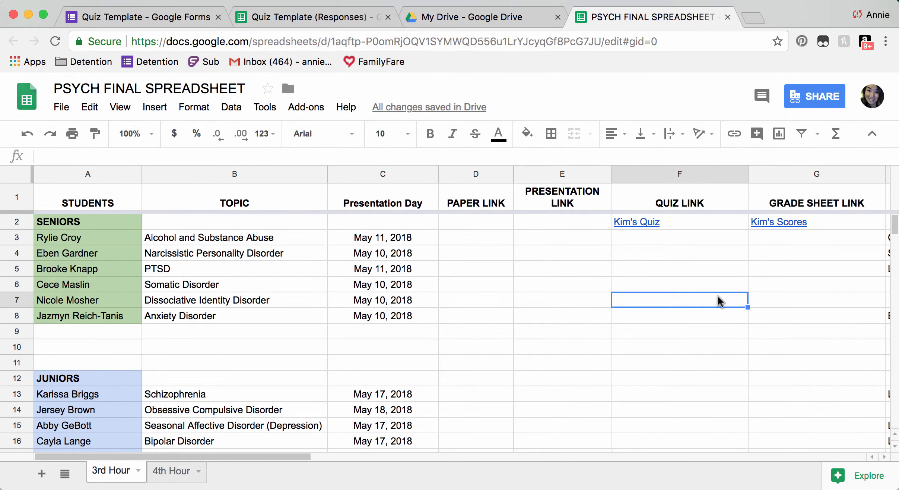
Check the Kim's Scores link in G2 and scroll through the class spreadsheet.
mouse_move(785, 219)
scroll(788, 285, down, 5)
scroll(788, 285, up, 5)
Look over the Quiz Template form's questions and responses, then return to PSYCH FINAL SPREADSHEET.
click(177, 18)
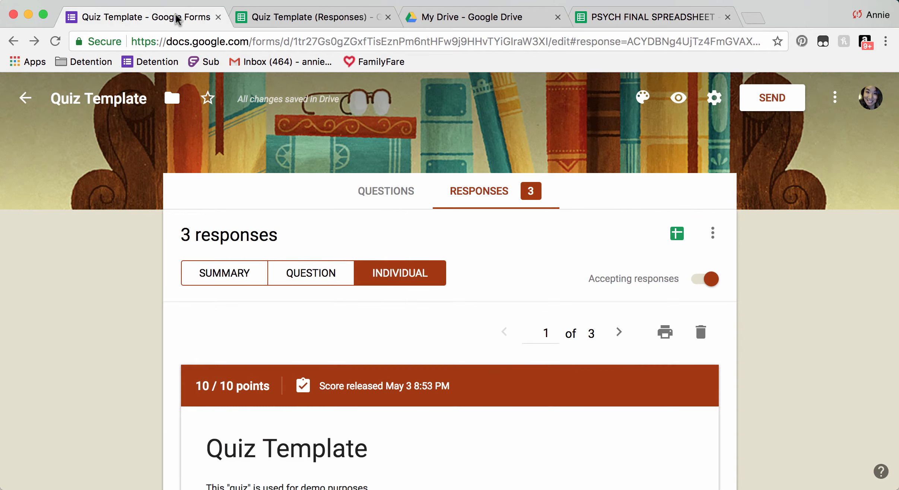
click(393, 190)
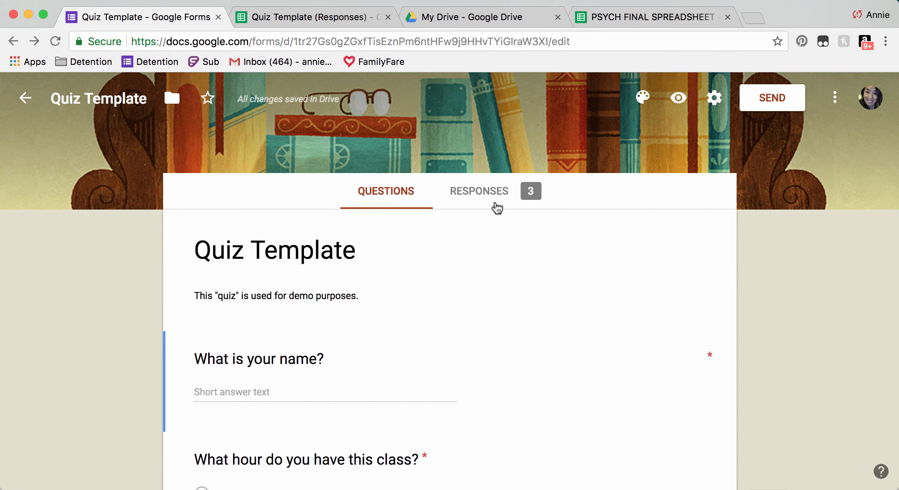
click(482, 195)
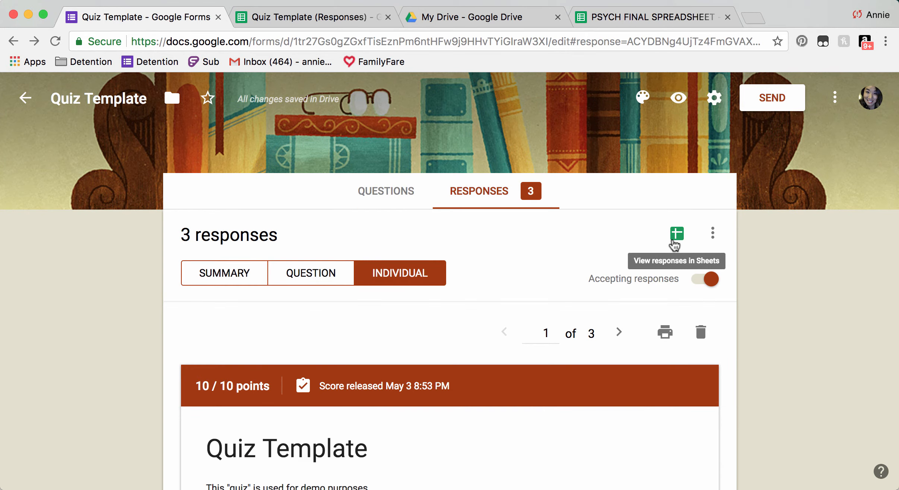
click(644, 18)
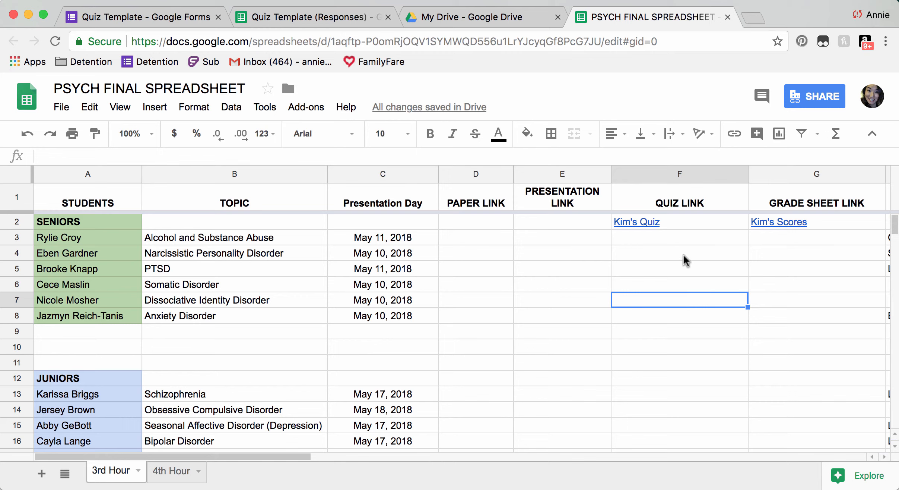
mouse_move(717, 217)
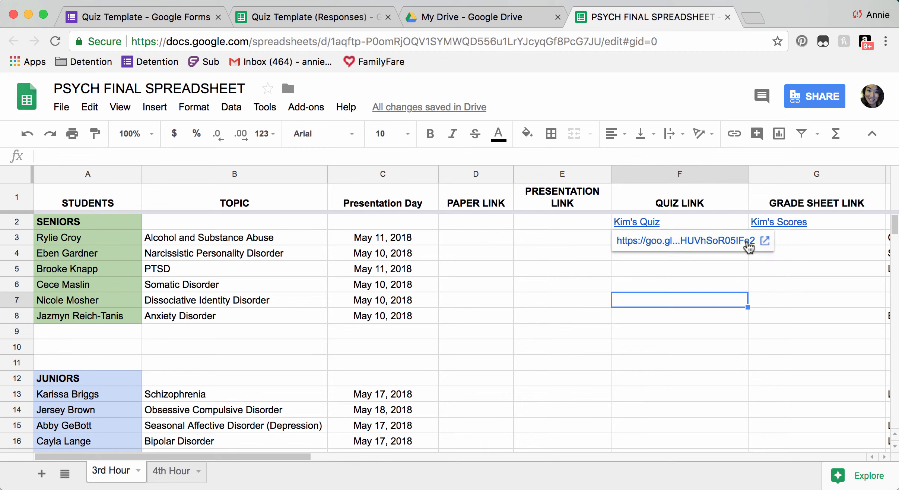
mouse_move(820, 221)
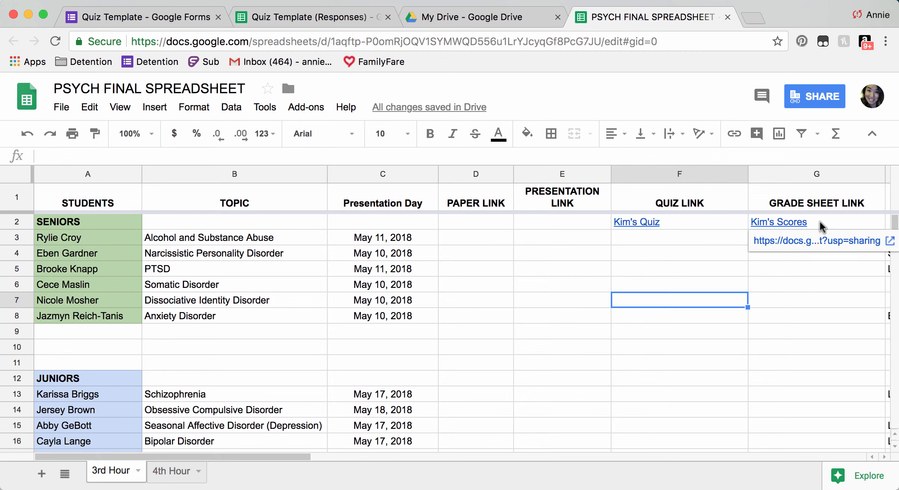